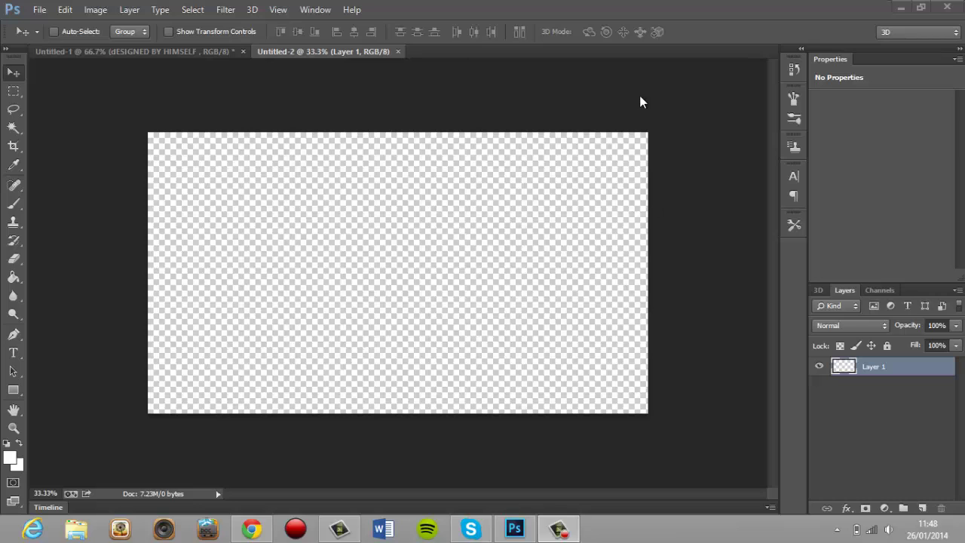
# - Return to the blank banner document after briefly checking the desktop and the EAGLE artwork
pyautogui.click(898, 9)
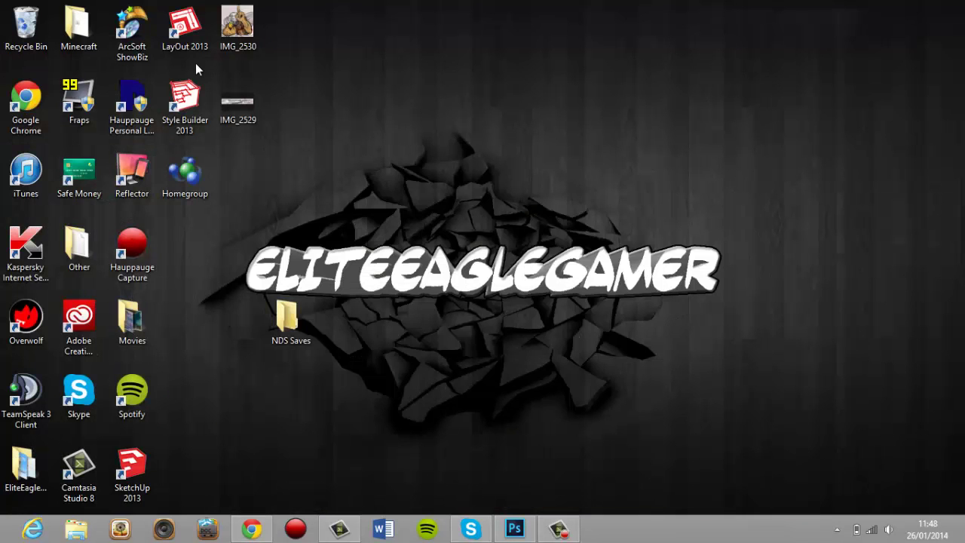
pyautogui.moveTo(264, 203); pyautogui.dragTo(561, 292)
pyautogui.moveTo(515, 528)
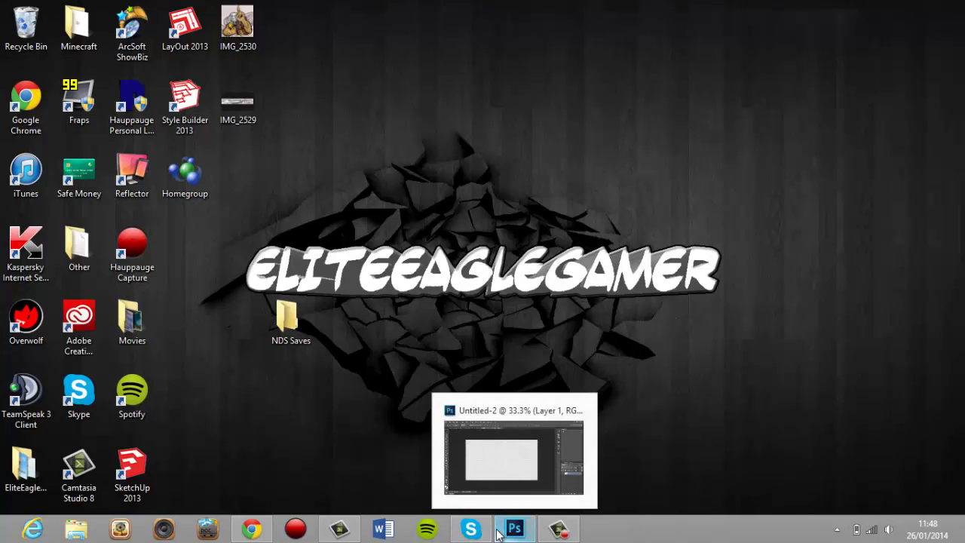
pyautogui.click(505, 472)
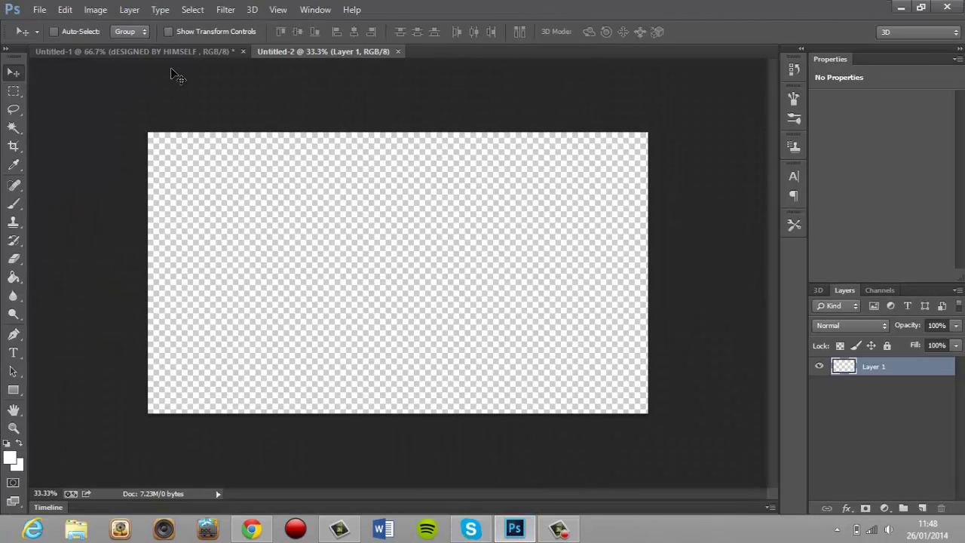
pyautogui.click(172, 57)
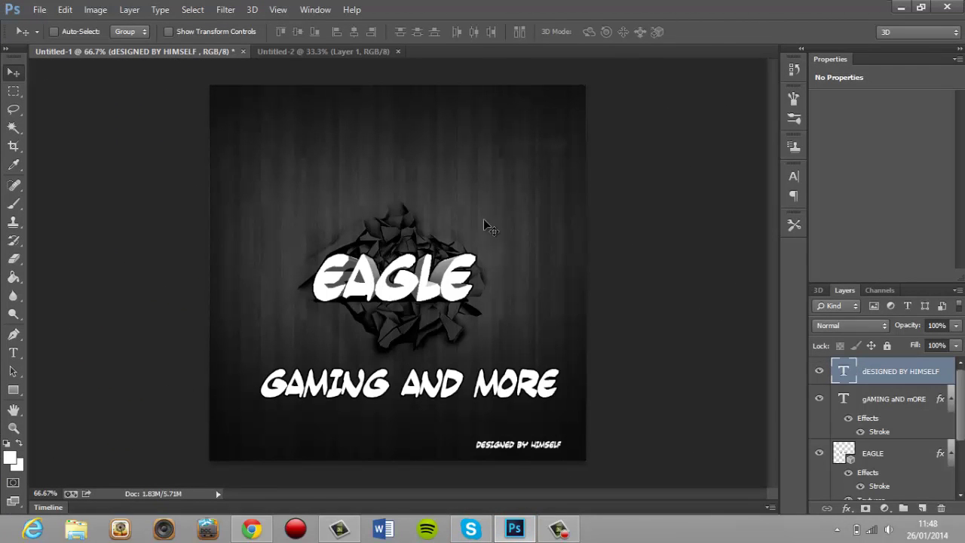
pyautogui.click(315, 50)
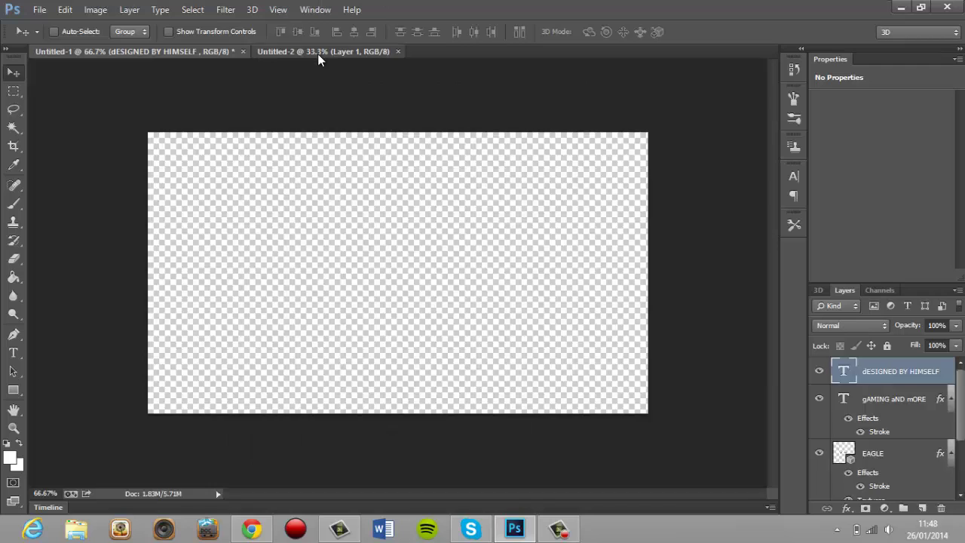
# - Fit the whole blank banner canvas on screen and select the Move tool
pyautogui.click(95, 9)
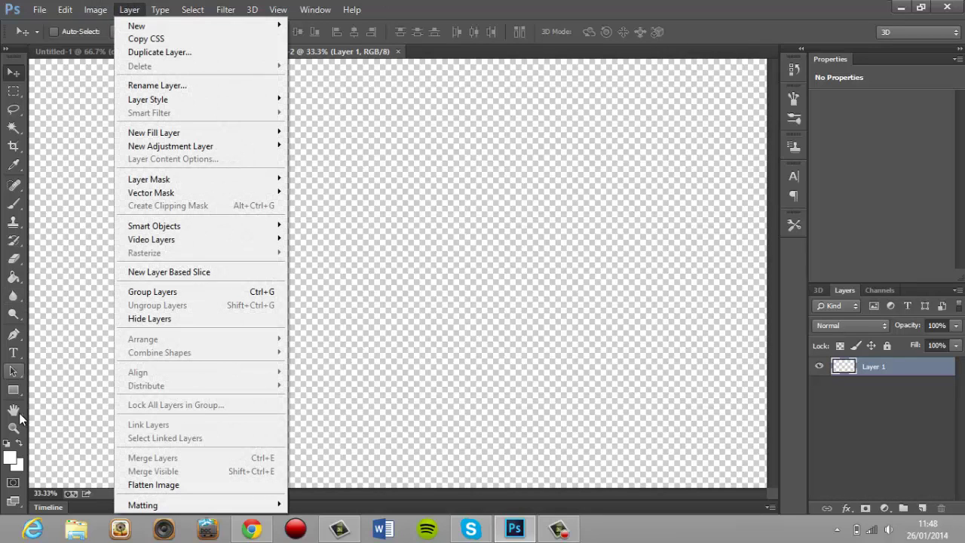
pyautogui.click(14, 427)
pyautogui.rightClick(270, 299)
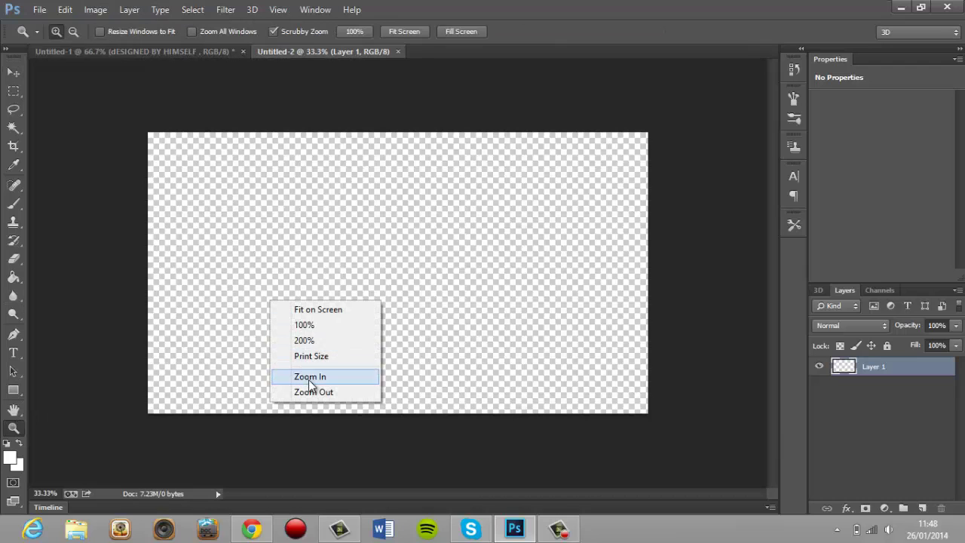
pyautogui.click(311, 310)
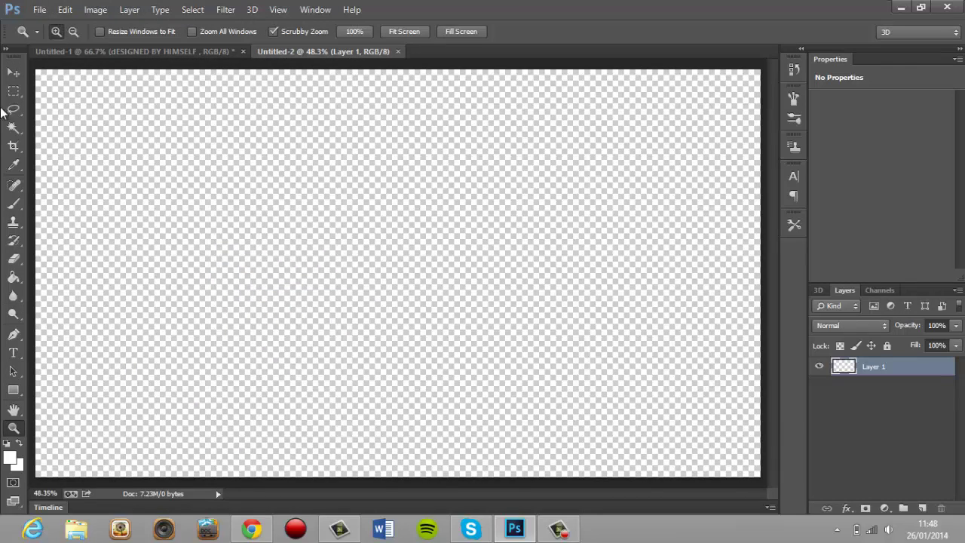
pyautogui.click(14, 72)
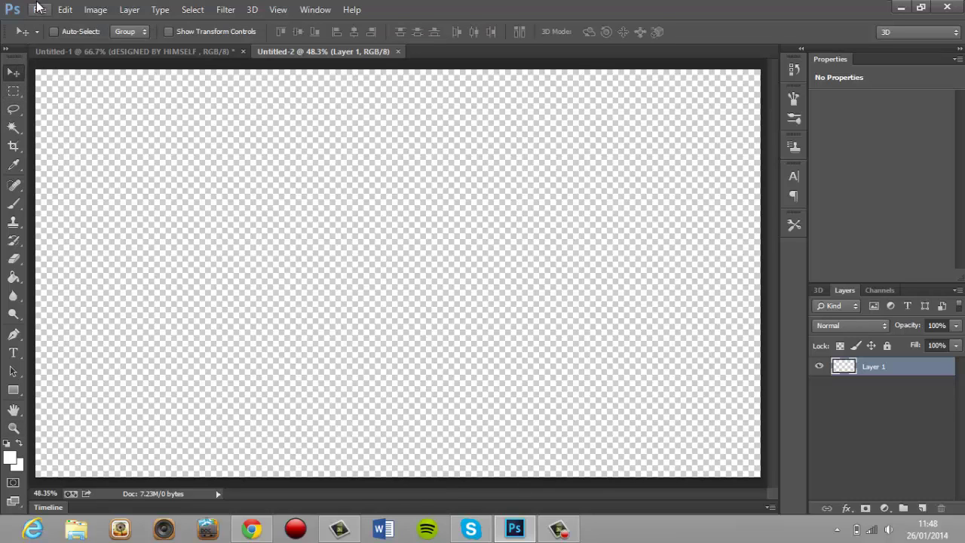
pyautogui.click(39, 9)
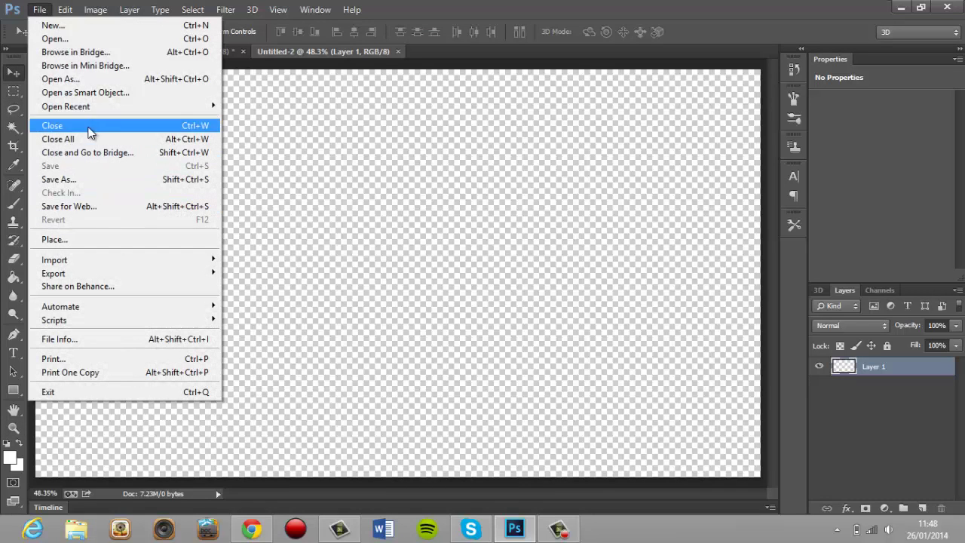
# - Place the minecraft wallpaper and stretch its corners to cover the entire Untitled-2 canvas
pyautogui.click(75, 239)
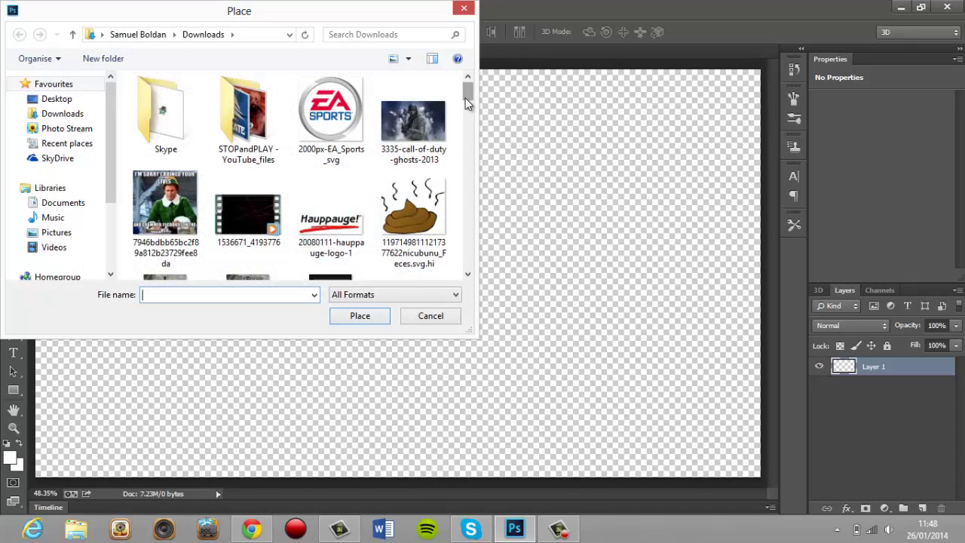
pyautogui.moveTo(465, 98)
pyautogui.mouseDown()
pyautogui.moveTo(450, 155)
pyautogui.moveTo(465, 190)
pyautogui.mouseUp()
pyautogui.doubleClick(326, 150)
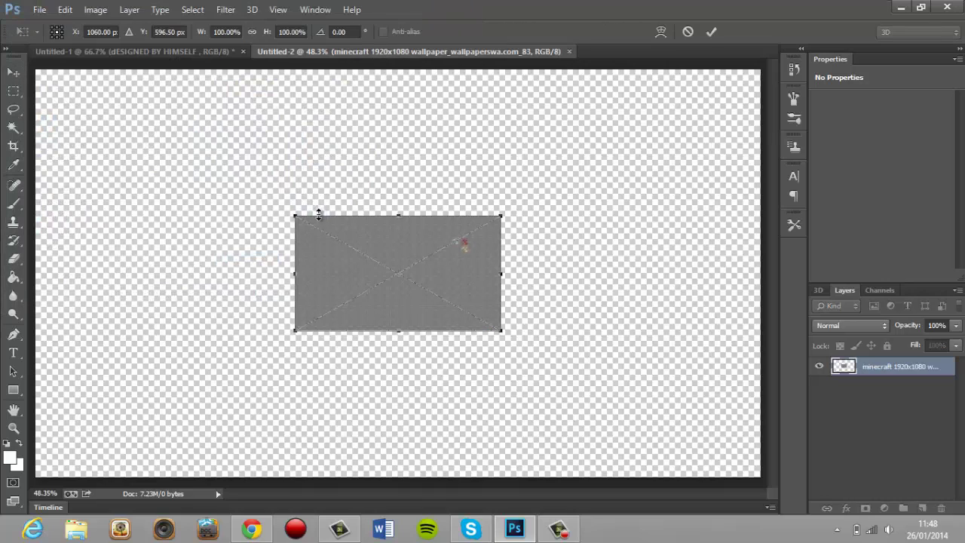
pyautogui.moveTo(293, 215)
pyautogui.mouseDown()
pyautogui.moveTo(146, 153)
pyautogui.moveTo(90, 121)
pyautogui.moveTo(35, 69)
pyautogui.mouseUp()
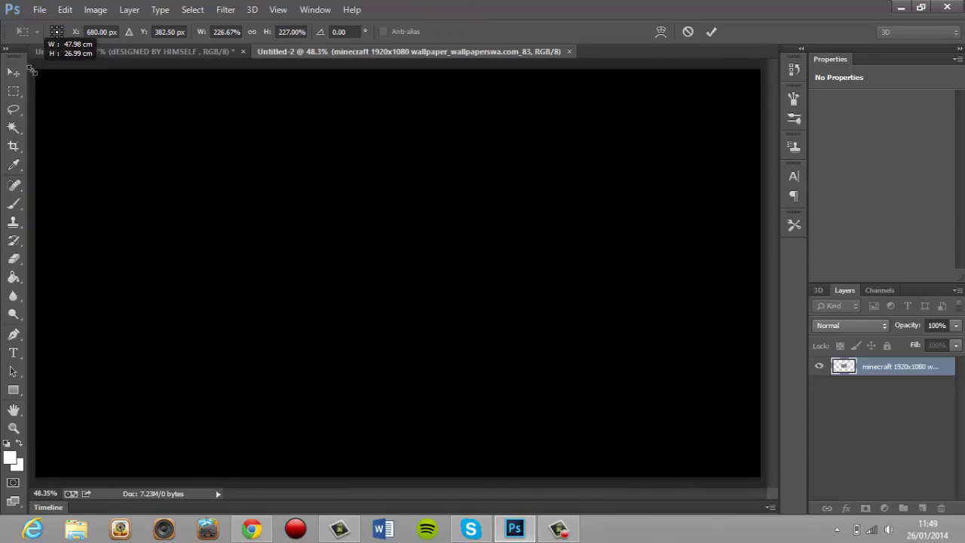
pyautogui.moveTo(503, 332)
pyautogui.mouseDown()
pyautogui.moveTo(534, 394)
pyautogui.moveTo(700, 463)
pyautogui.moveTo(762, 477)
pyautogui.mouseUp()
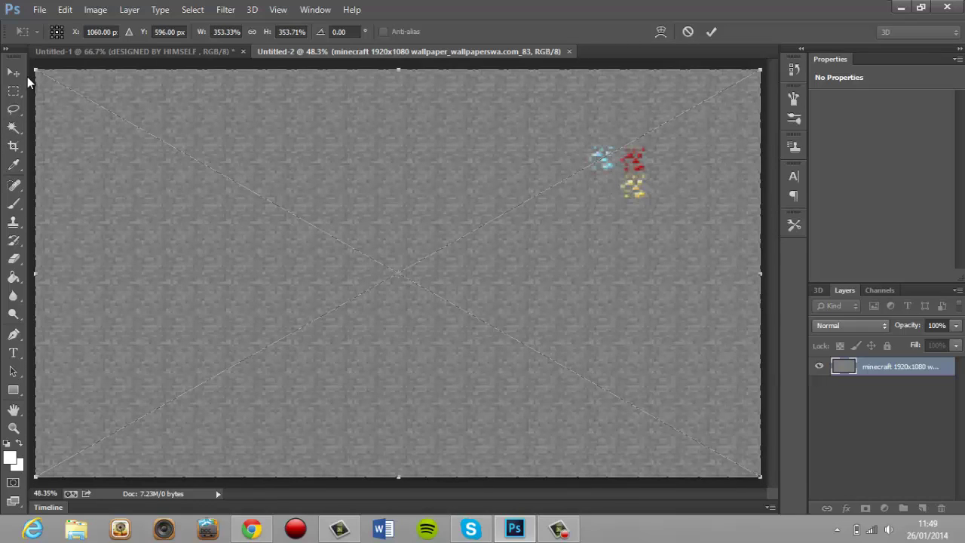
pyautogui.click(21, 70)
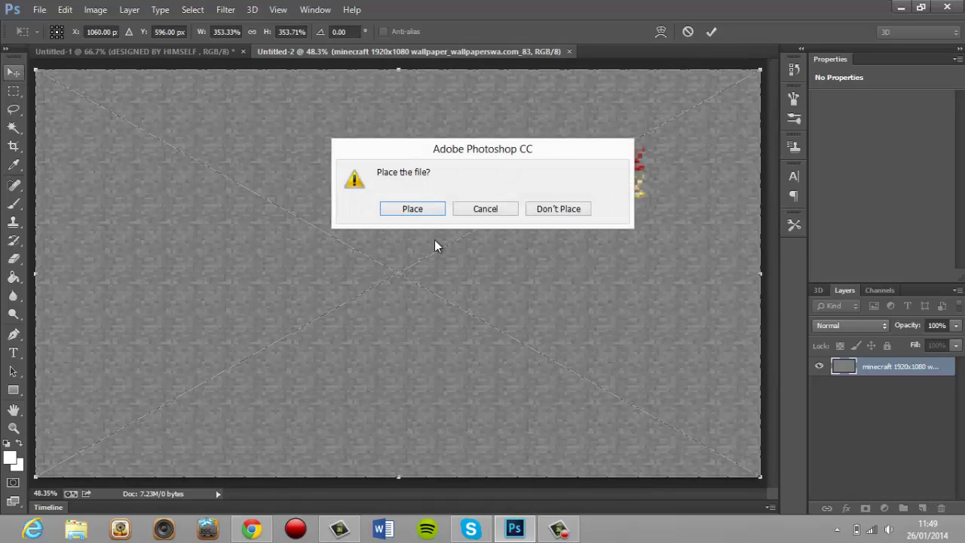
pyautogui.click(432, 214)
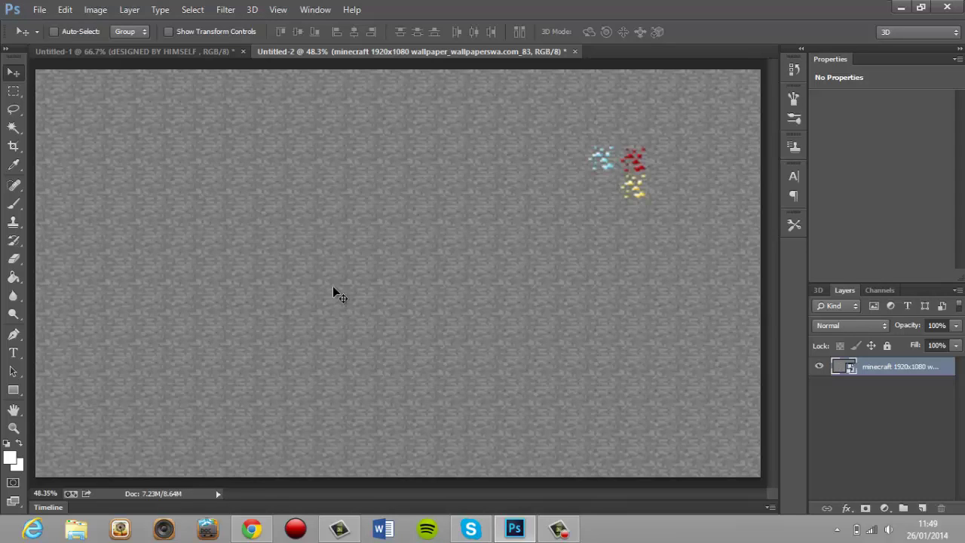
# - Place the Ground_Crack_07 image onto the stone banner
pyautogui.click(46, 10)
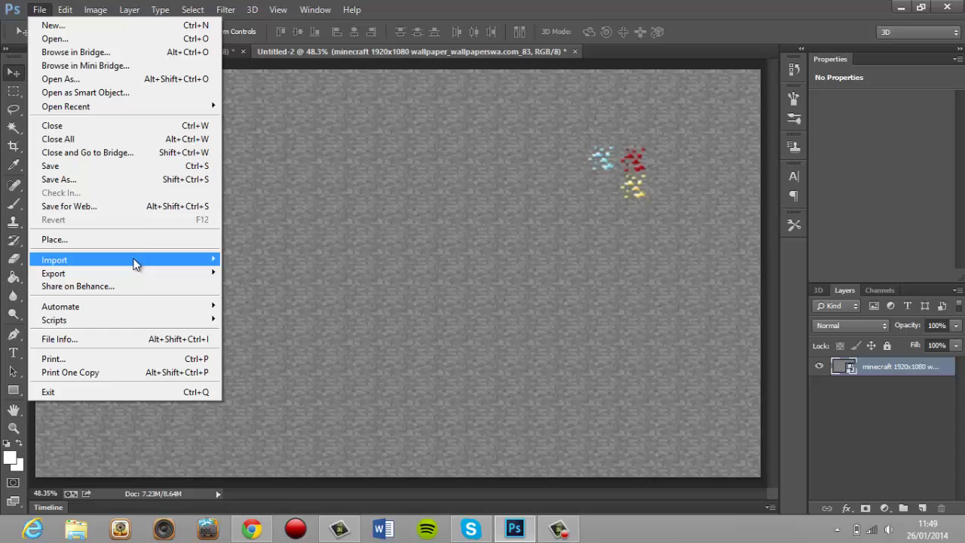
pyautogui.click(134, 239)
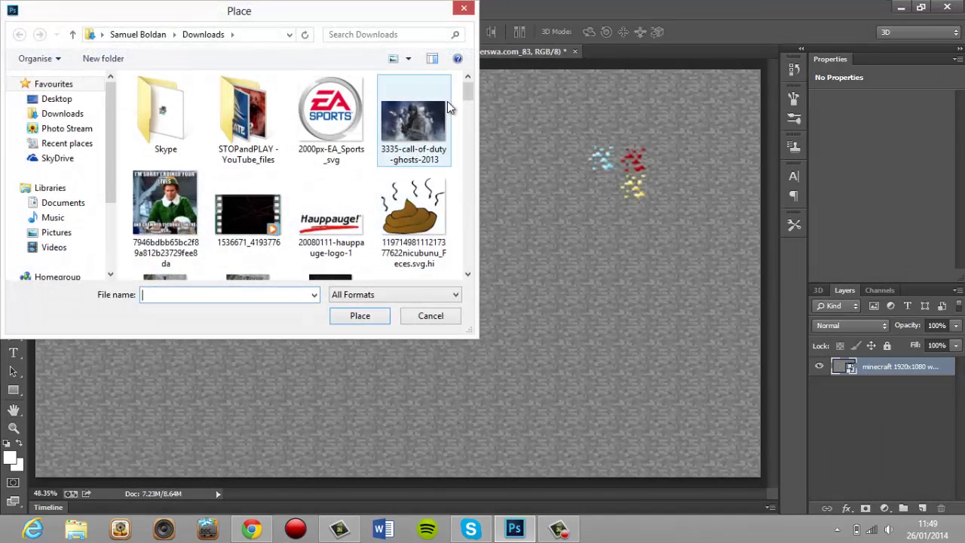
pyautogui.moveTo(468, 94)
pyautogui.mouseDown()
pyautogui.moveTo(471, 150)
pyautogui.moveTo(460, 169)
pyautogui.mouseUp()
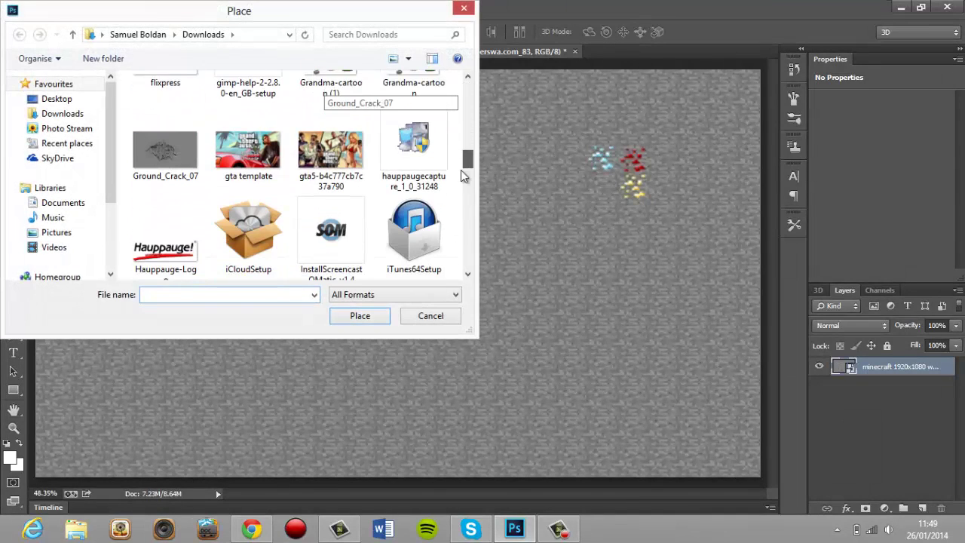
pyautogui.doubleClick(153, 155)
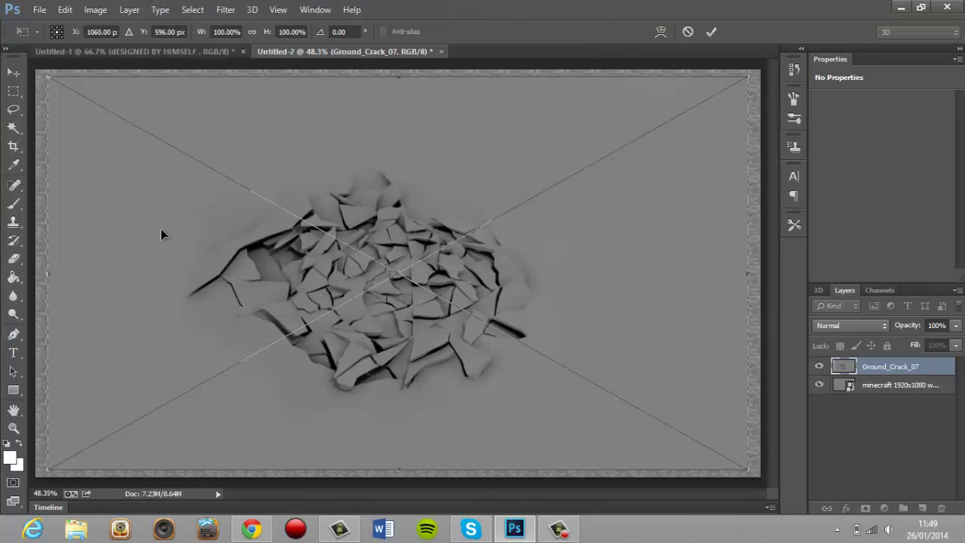
# - Blend the crack layer in Linear Light, commit it, and shift it slightly right and up
pyautogui.click(835, 328)
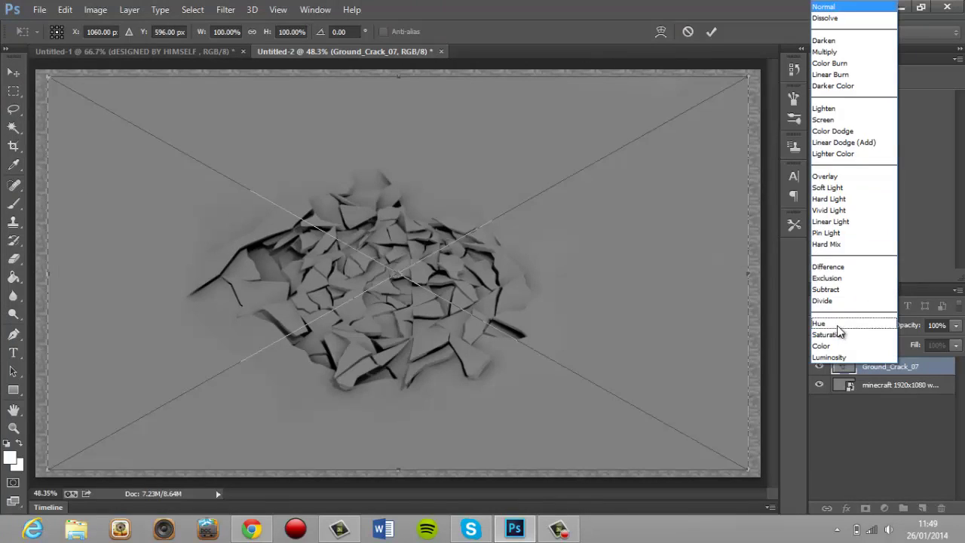
pyautogui.click(845, 222)
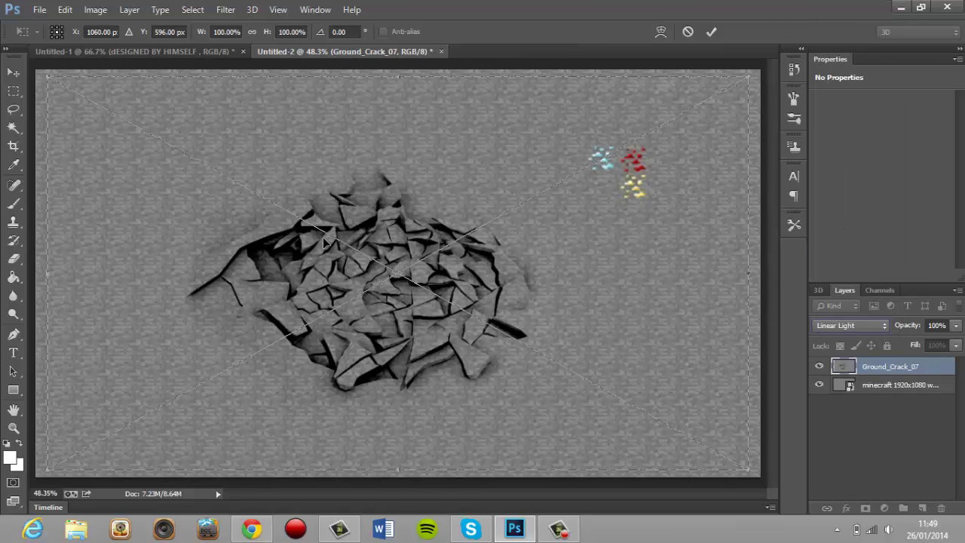
pyautogui.click(13, 72)
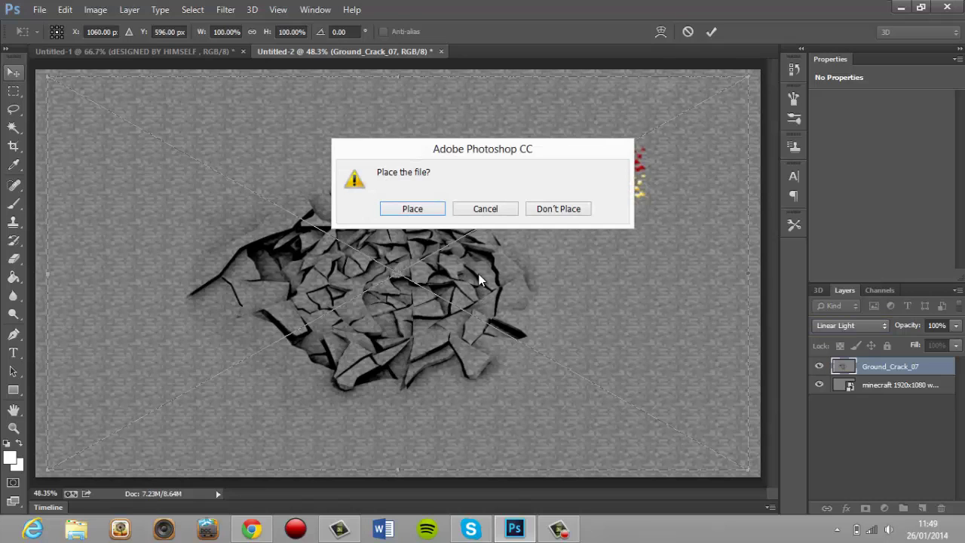
pyautogui.click(435, 213)
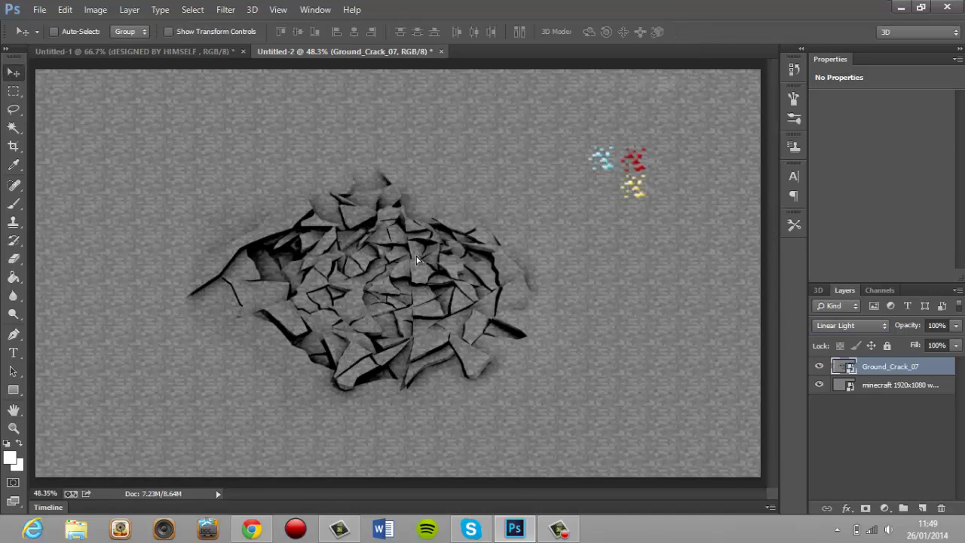
pyautogui.moveTo(413, 258); pyautogui.dragTo(435, 248)
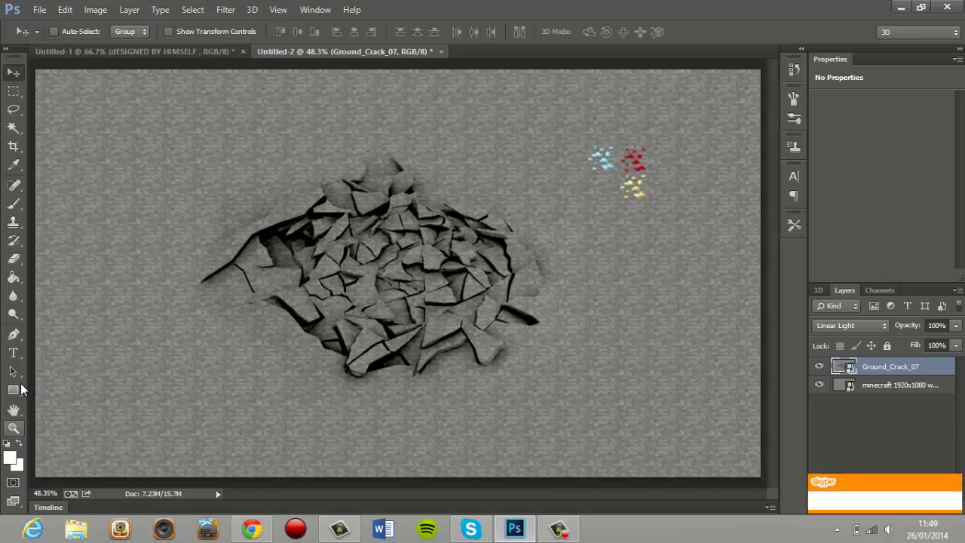
pyautogui.click(14, 351)
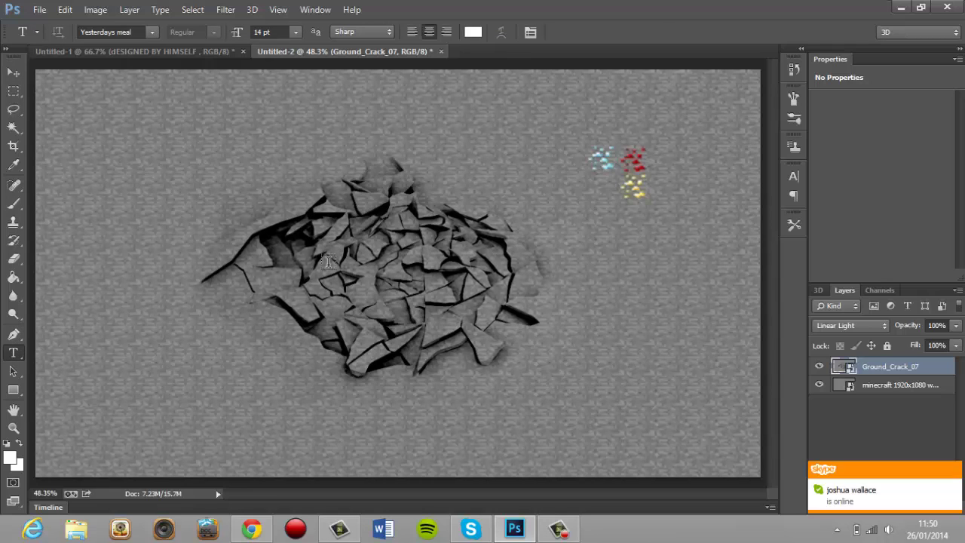
# - Add a 134 pt white 'STOP AND PLAY' title across the crack and nudge it left
pyautogui.moveTo(226, 237)
pyautogui.mouseDown()
pyautogui.moveTo(528, 254)
pyautogui.moveTo(664, 293)
pyautogui.moveTo(664, 310)
pyautogui.mouseUp()
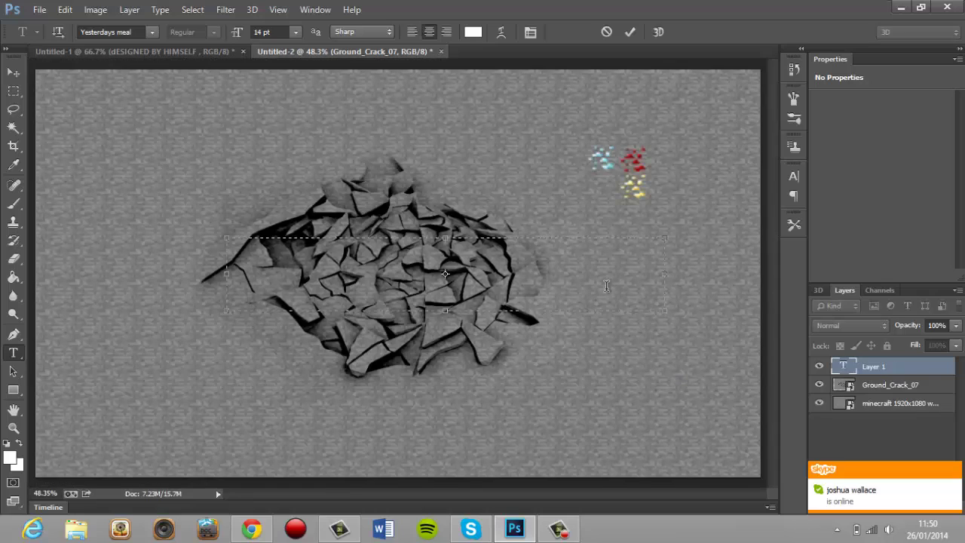
pyautogui.click(295, 32)
pyautogui.click(298, 275)
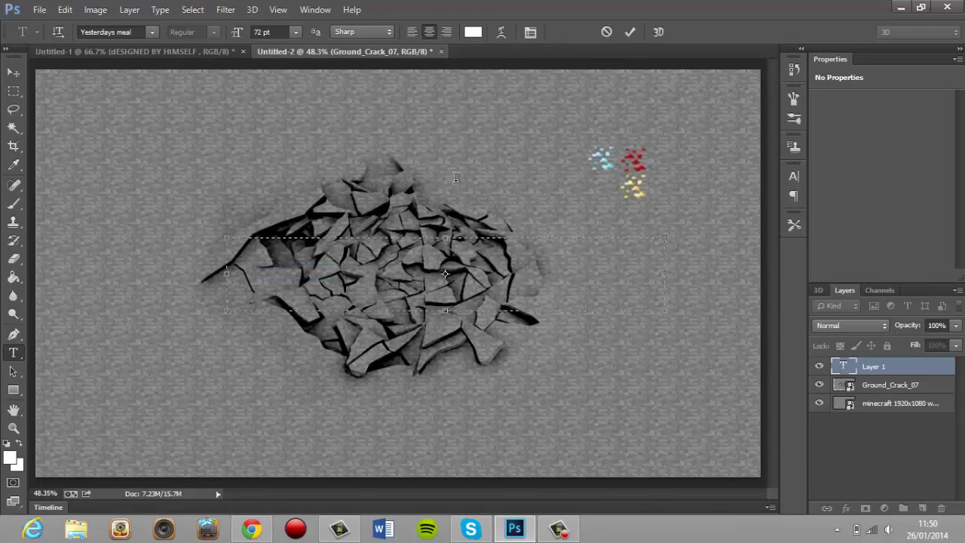
pyautogui.click(261, 32)
pyautogui.click(262, 32)
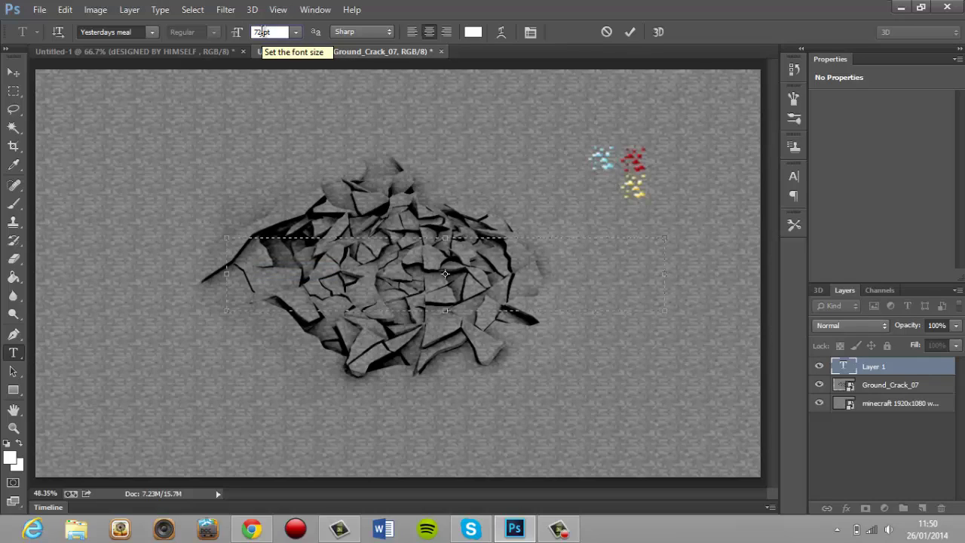
pyautogui.write('130')
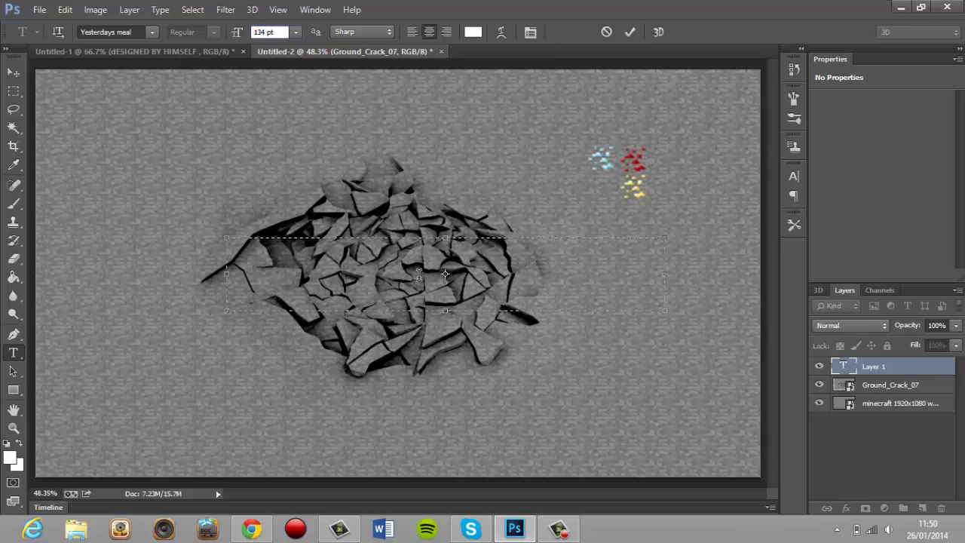
pyautogui.press('Return')
pyautogui.write('S')
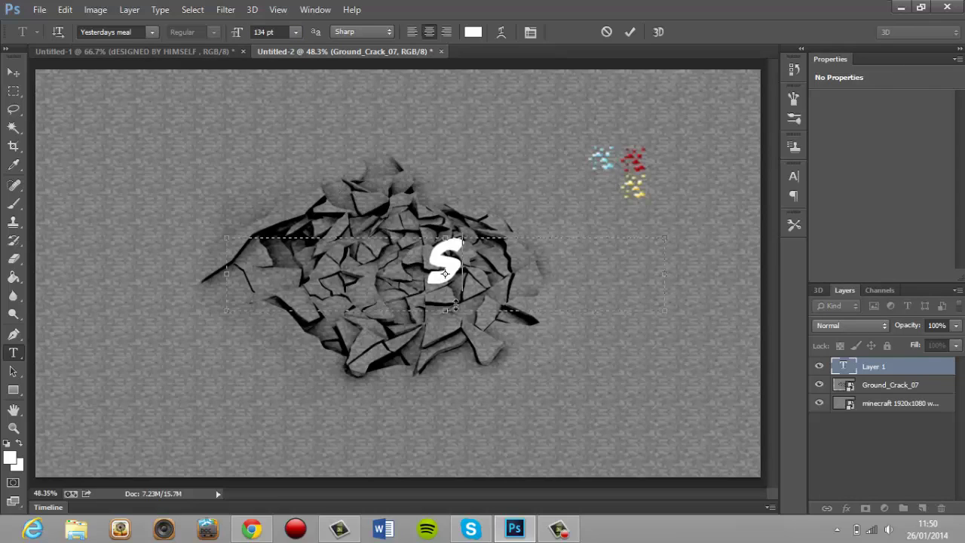
pyautogui.write('T')
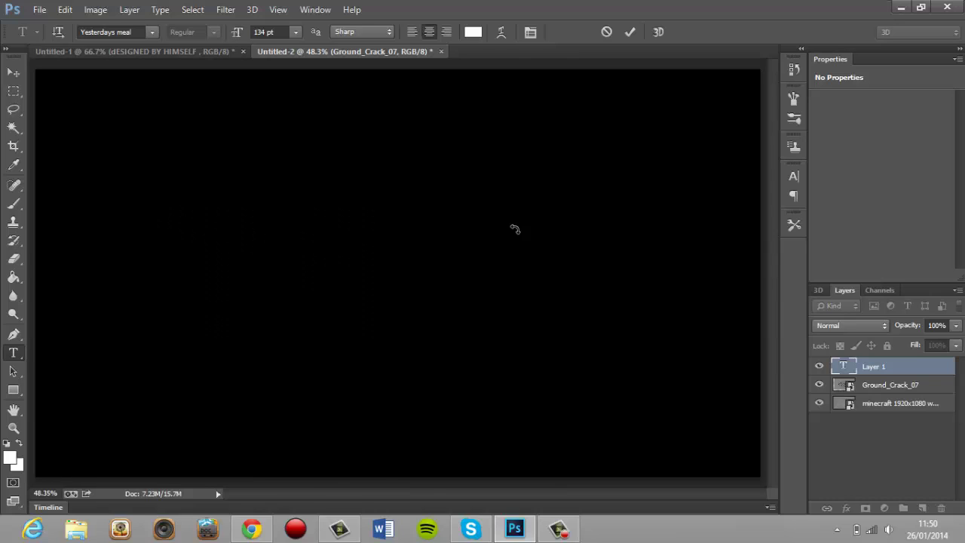
pyautogui.write('S')
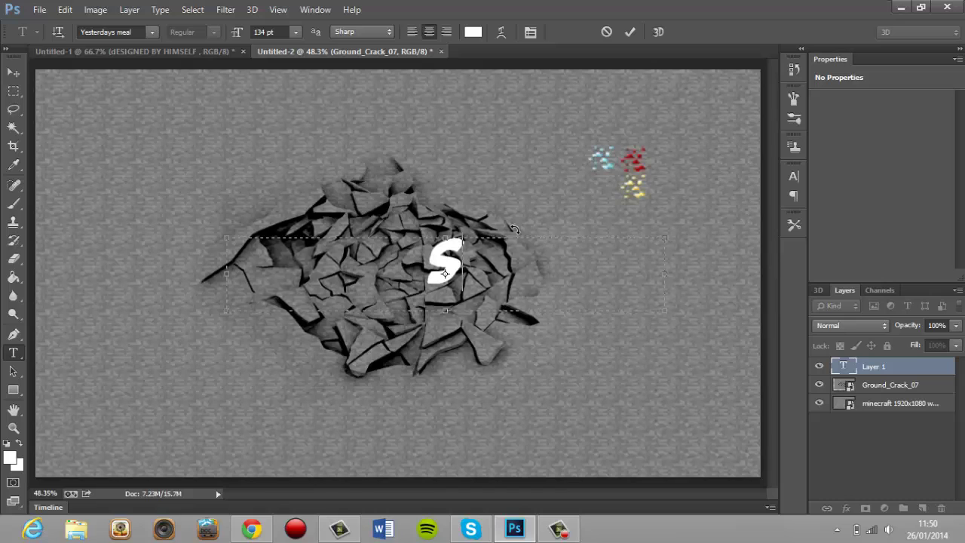
pyautogui.write('TO')
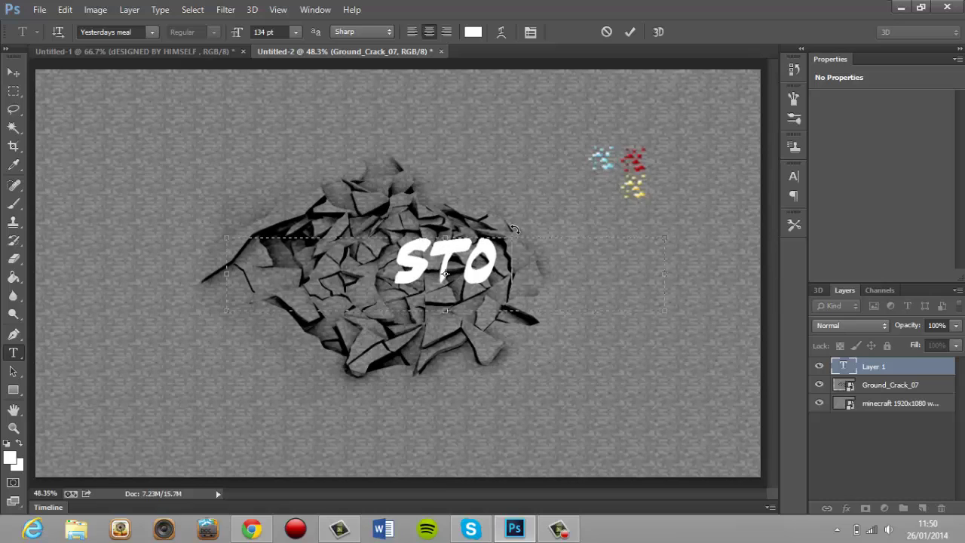
pyautogui.write('P AN')
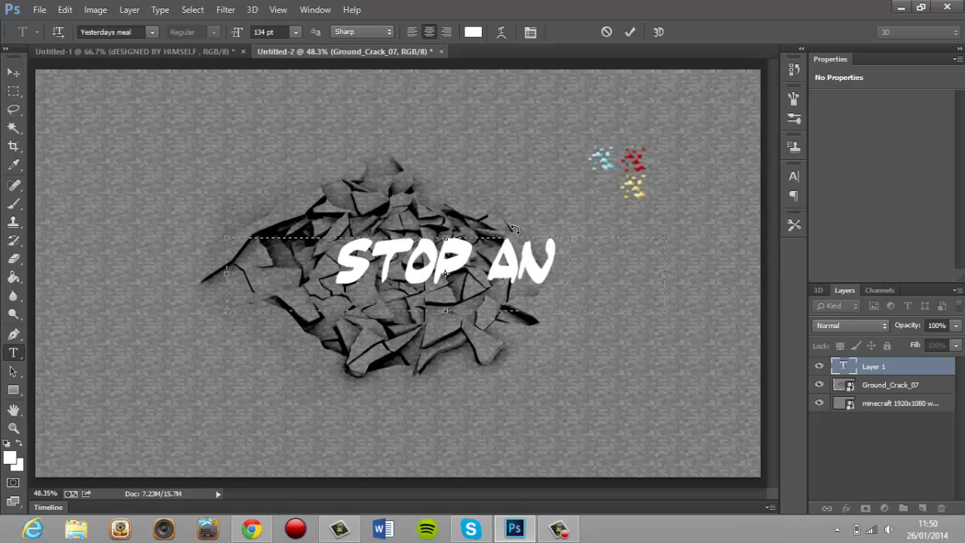
pyautogui.write('D P')
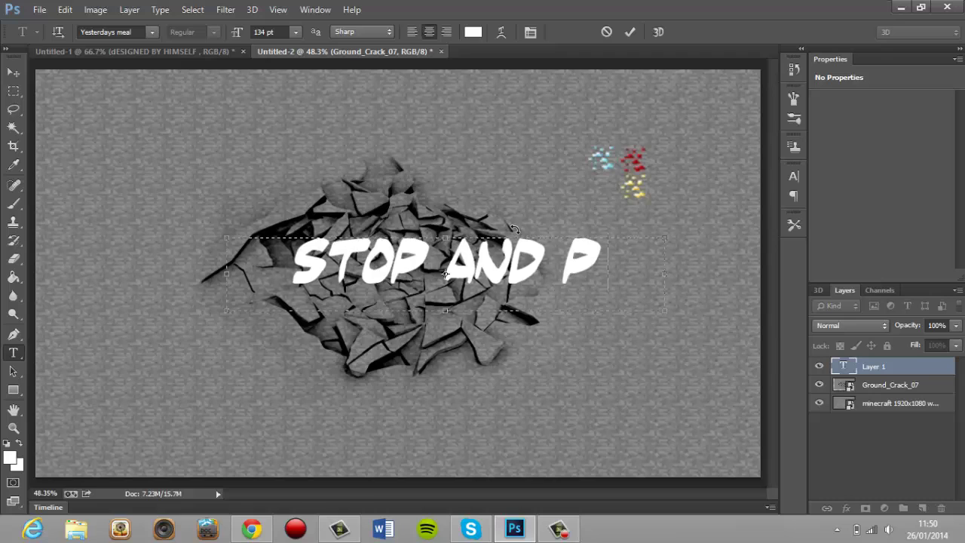
pyautogui.write('LAY')
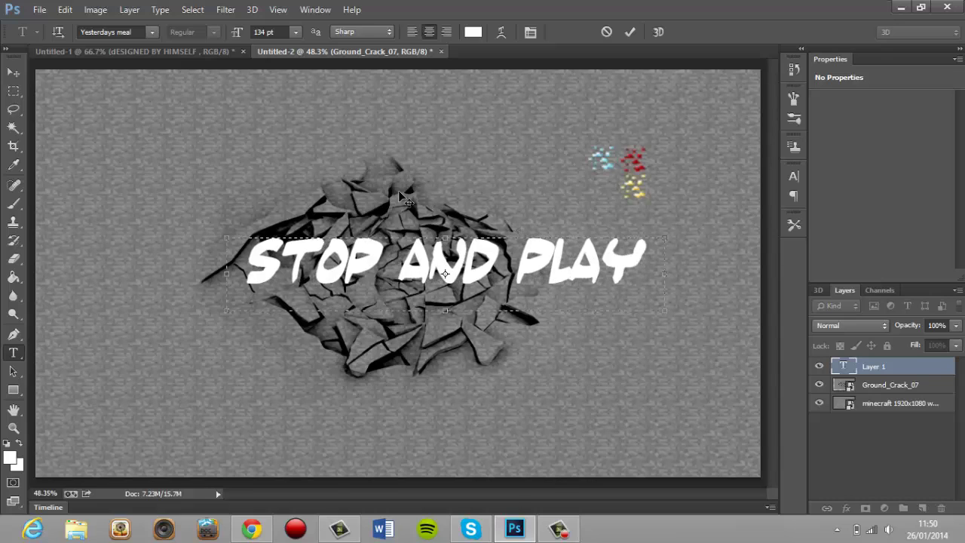
pyautogui.click(13, 72)
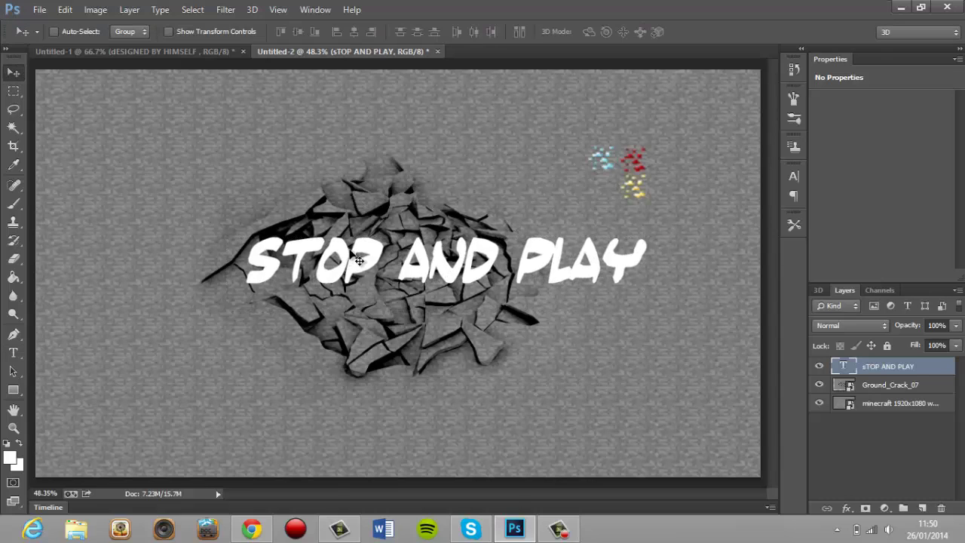
pyautogui.moveTo(438, 278); pyautogui.dragTo(398, 280)
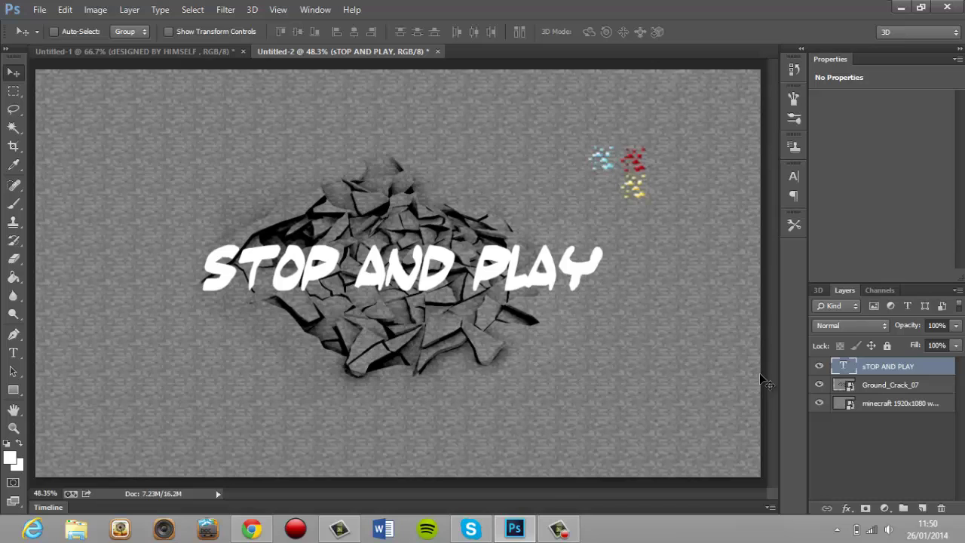
# - Convert the title layer to 3D extruded text and set camera focus distance to 0.74
pyautogui.rightClick(919, 366)
pyautogui.click(824, 224)
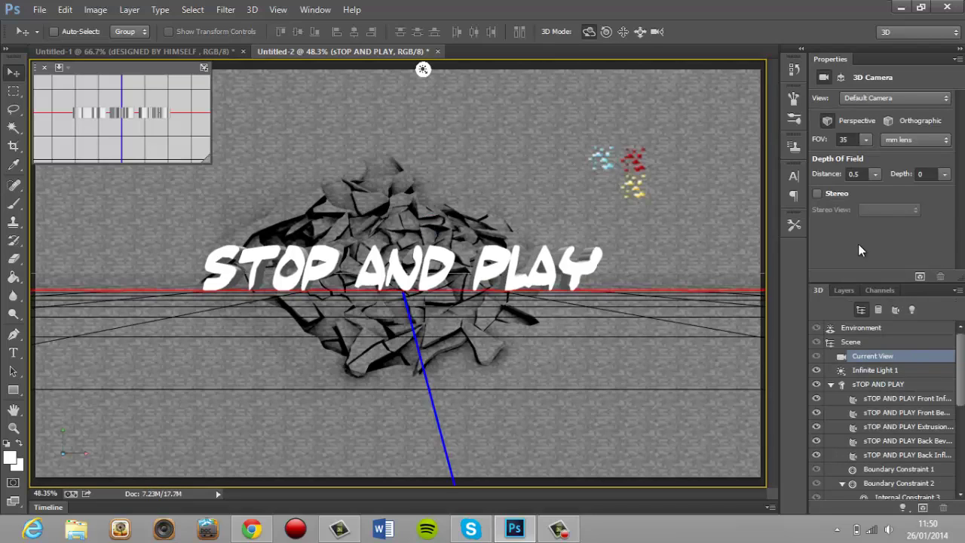
pyautogui.click(873, 174)
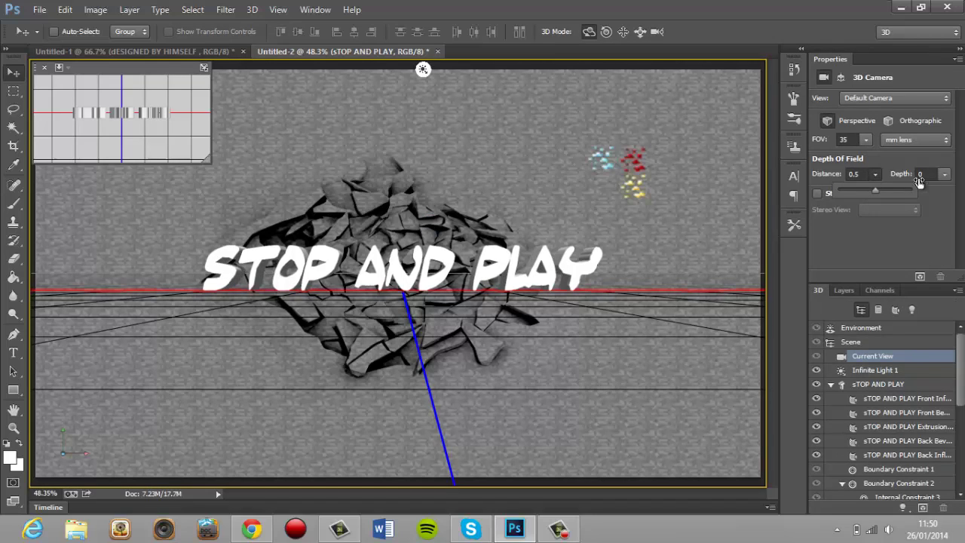
pyautogui.moveTo(876, 188); pyautogui.dragTo(878, 190)
pyautogui.moveTo(891, 190); pyautogui.dragTo(890, 191)
pyautogui.click(868, 177)
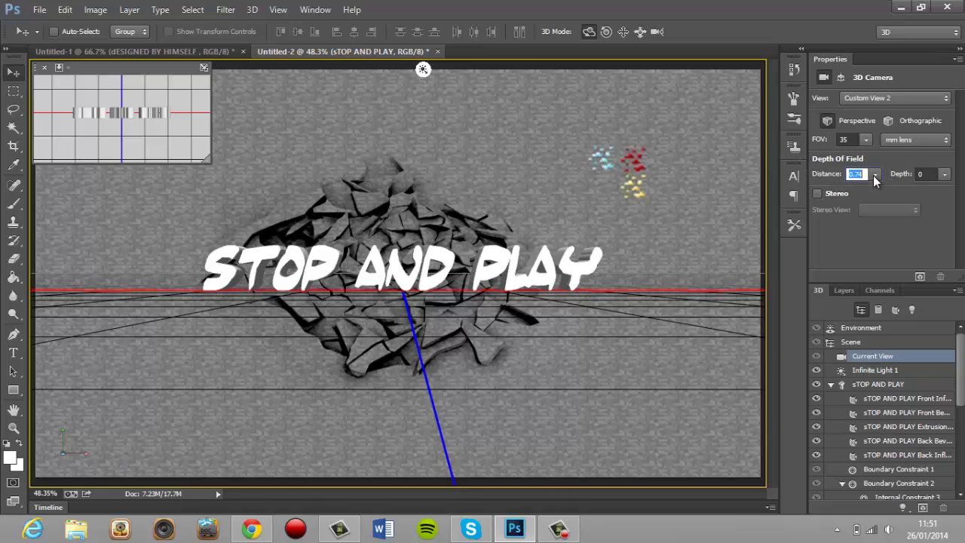
# - Set the title mesh's extrusion depth to 490
pyautogui.click(893, 383)
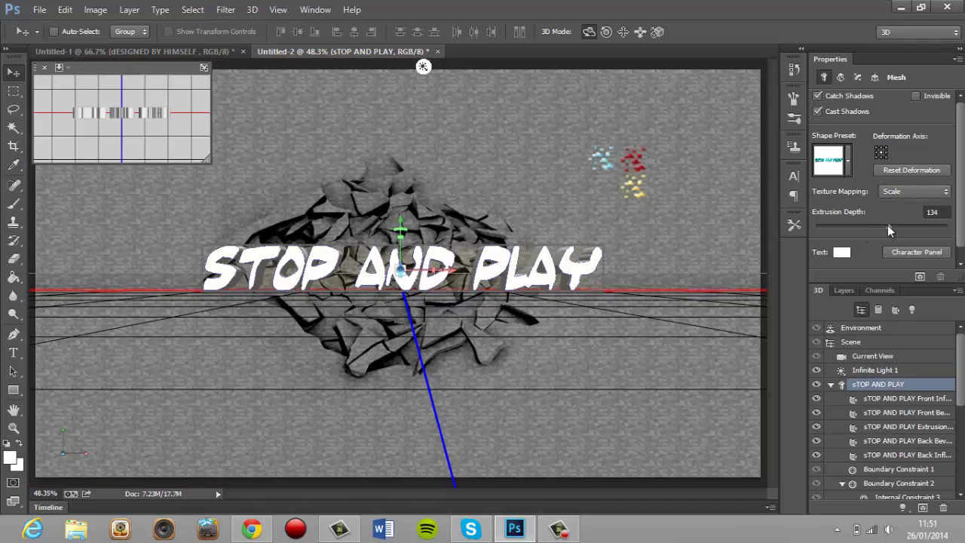
pyautogui.moveTo(887, 224); pyautogui.dragTo(909, 229)
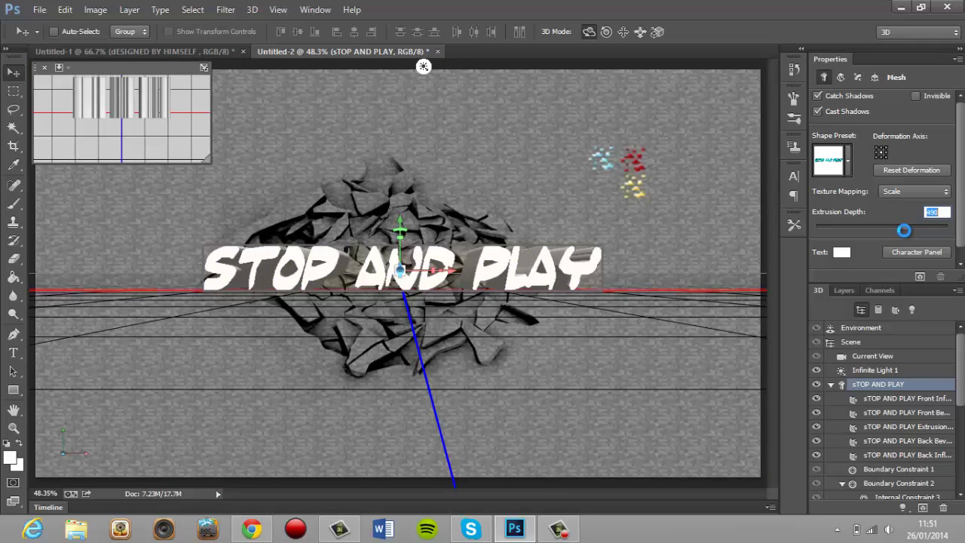
pyautogui.moveTo(907, 230); pyautogui.dragTo(904, 227)
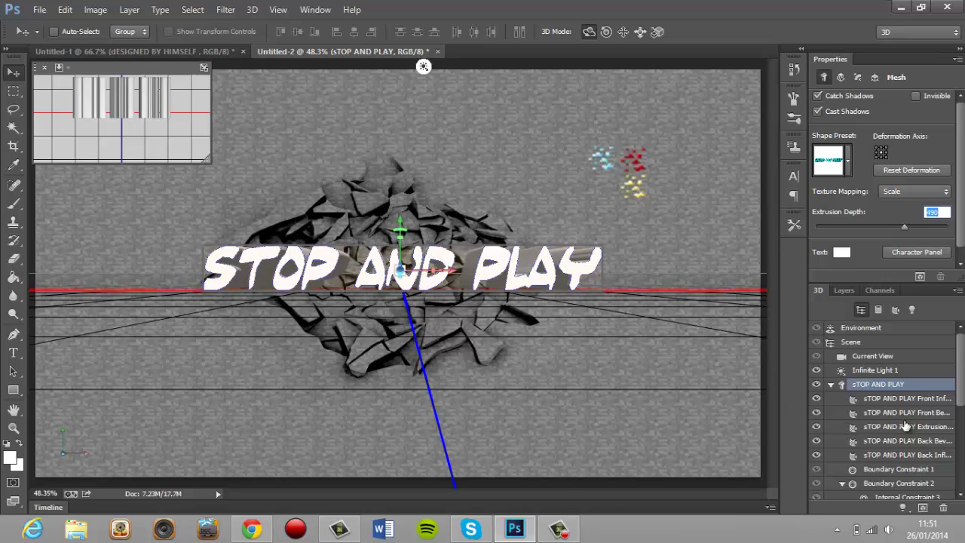
# - Give the STOP AND PLAY layer a Stroke style, leaving inner shadow and inner glow off
pyautogui.click(850, 294)
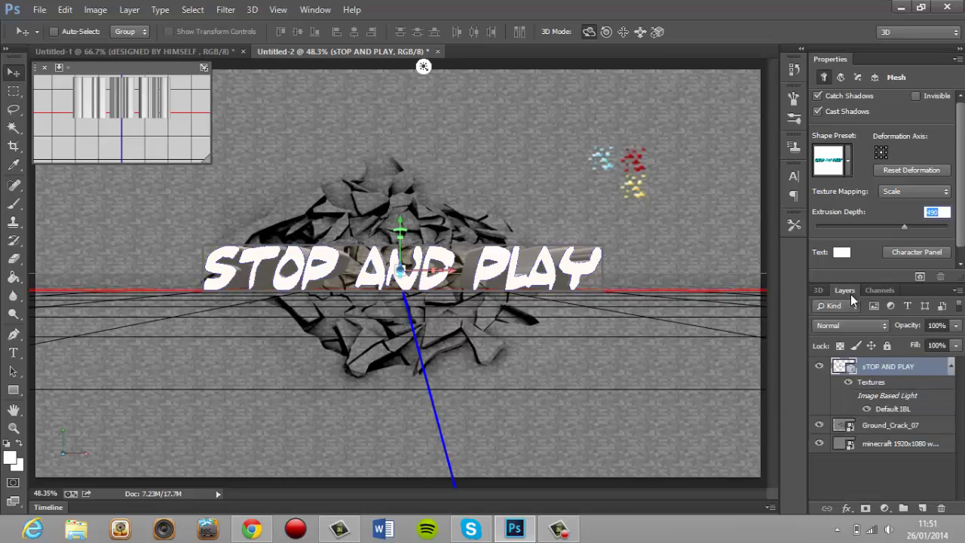
pyautogui.doubleClick(909, 368)
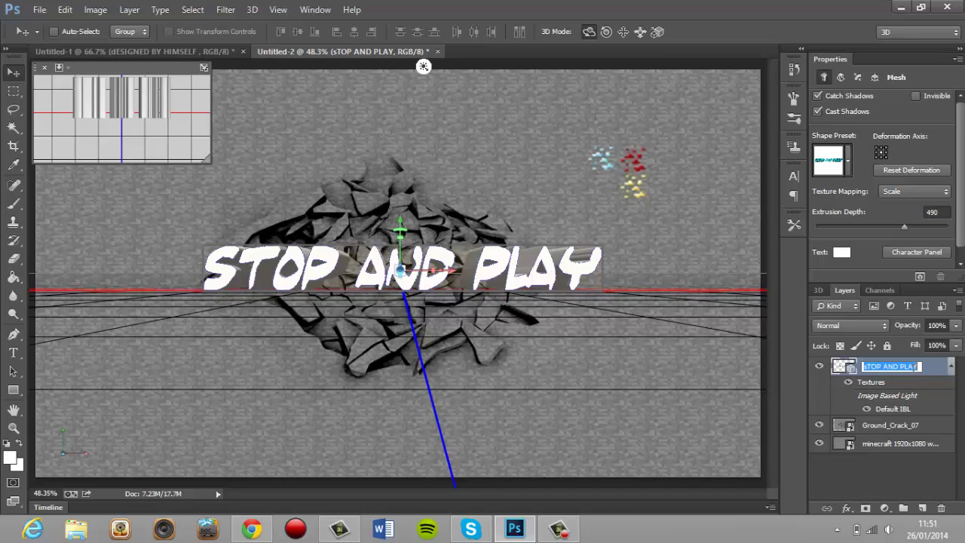
pyautogui.doubleClick(928, 372)
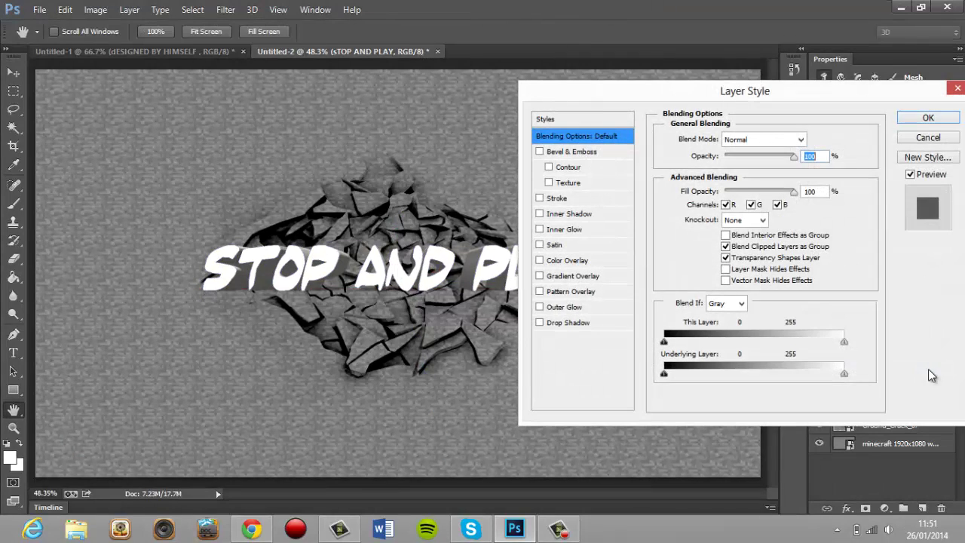
pyautogui.click(538, 198)
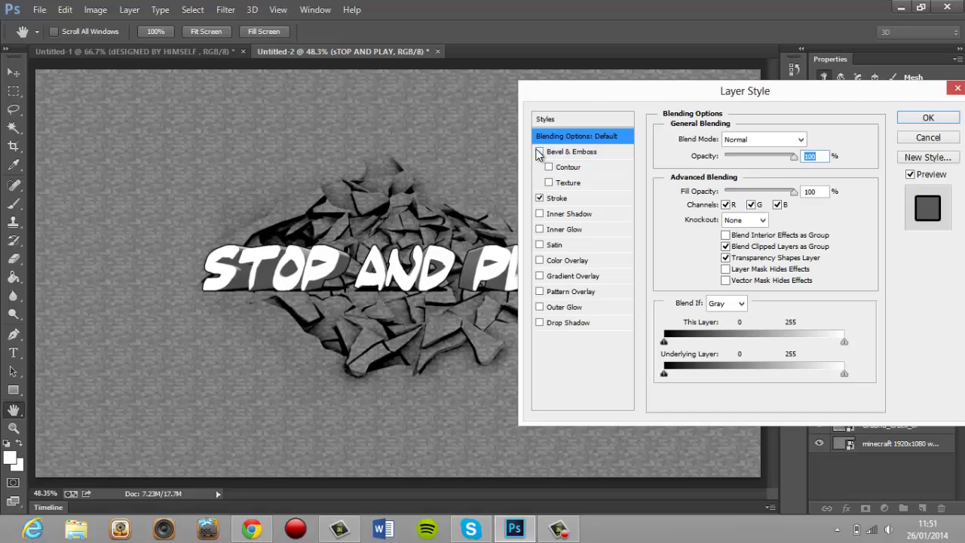
pyautogui.click(540, 214)
pyautogui.click(540, 214)
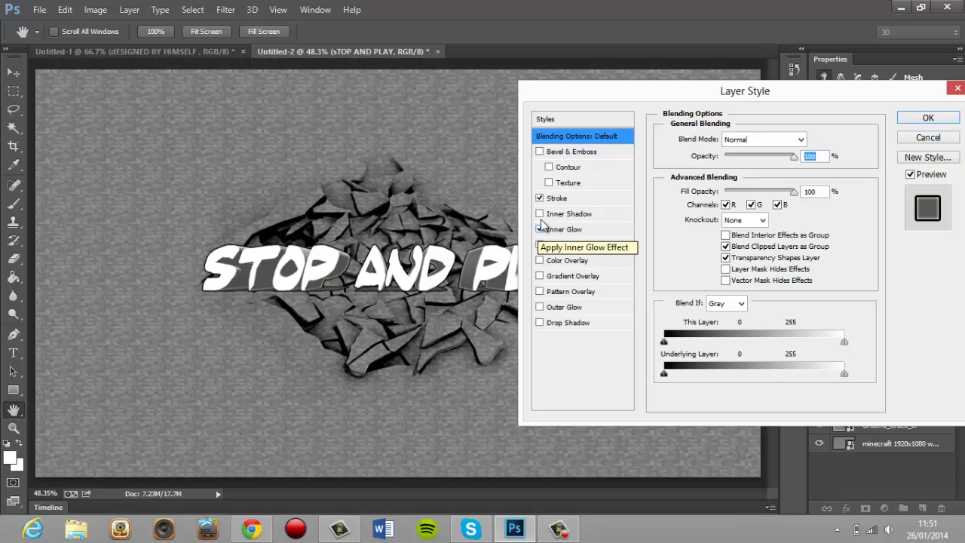
pyautogui.click(541, 229)
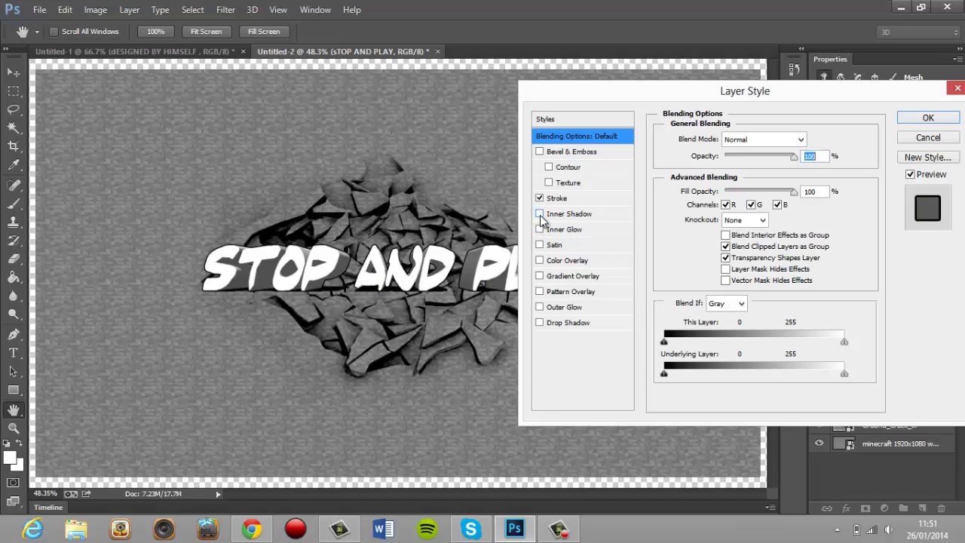
pyautogui.click(540, 214)
pyautogui.click(540, 214)
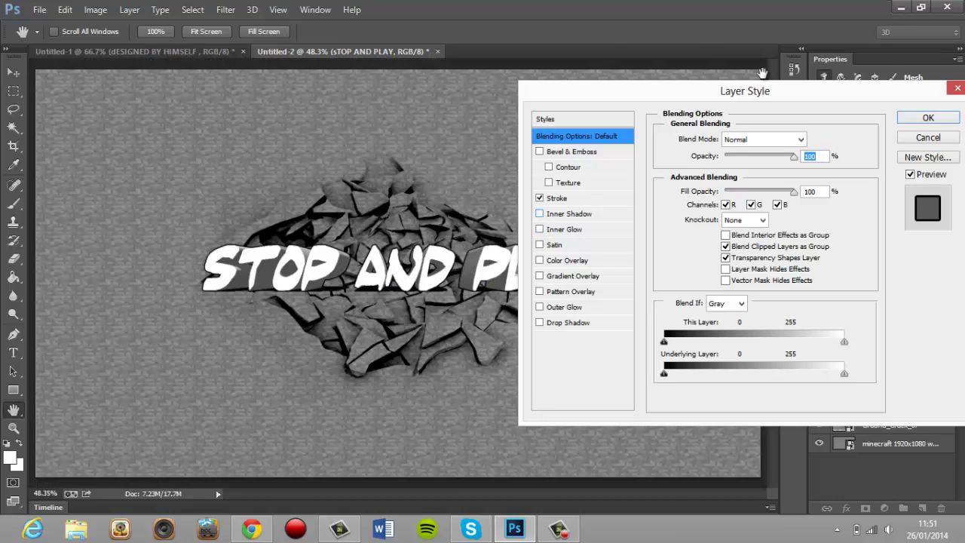
pyautogui.click(927, 118)
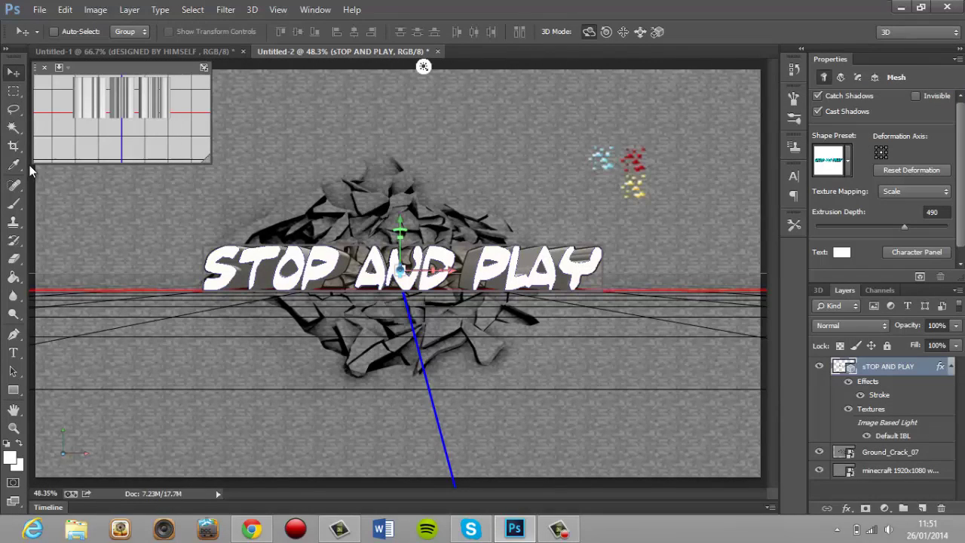
# - Add a 24 pt 'DESIGNED BY' credit followed by the creator's name left of the title
pyautogui.click(14, 352)
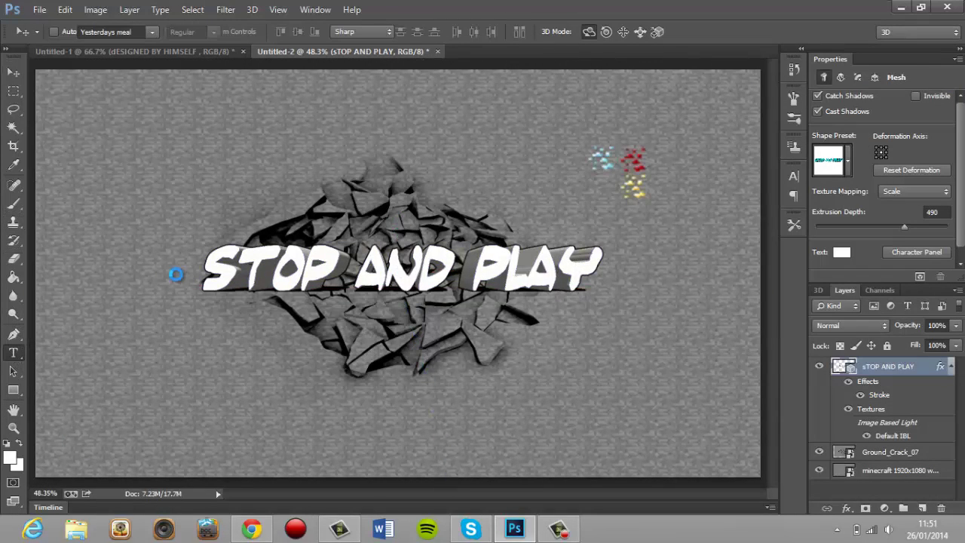
pyautogui.moveTo(37, 260); pyautogui.dragTo(193, 280)
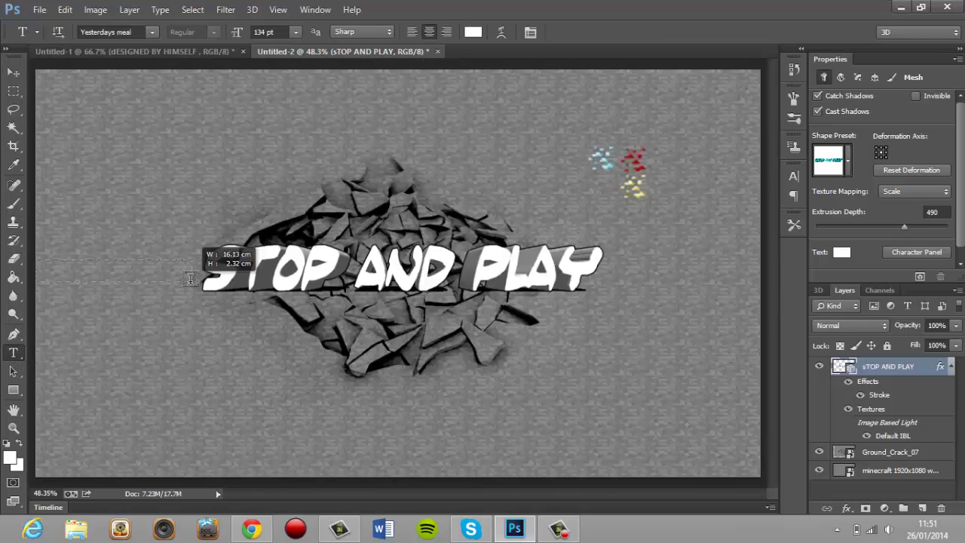
pyautogui.click(292, 33)
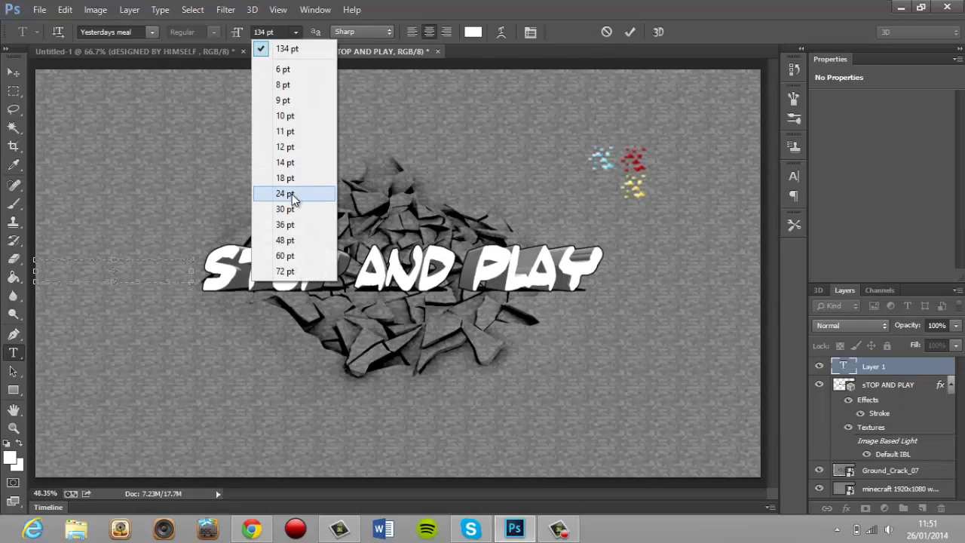
pyautogui.click(292, 193)
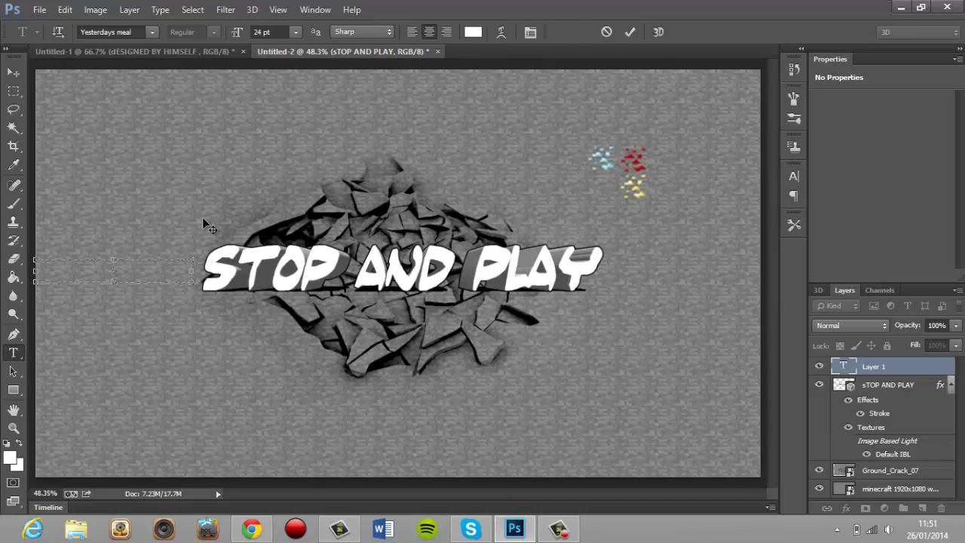
pyautogui.write('DESI')
pyautogui.write('GNED B')
pyautogui.write('Y ELITE')
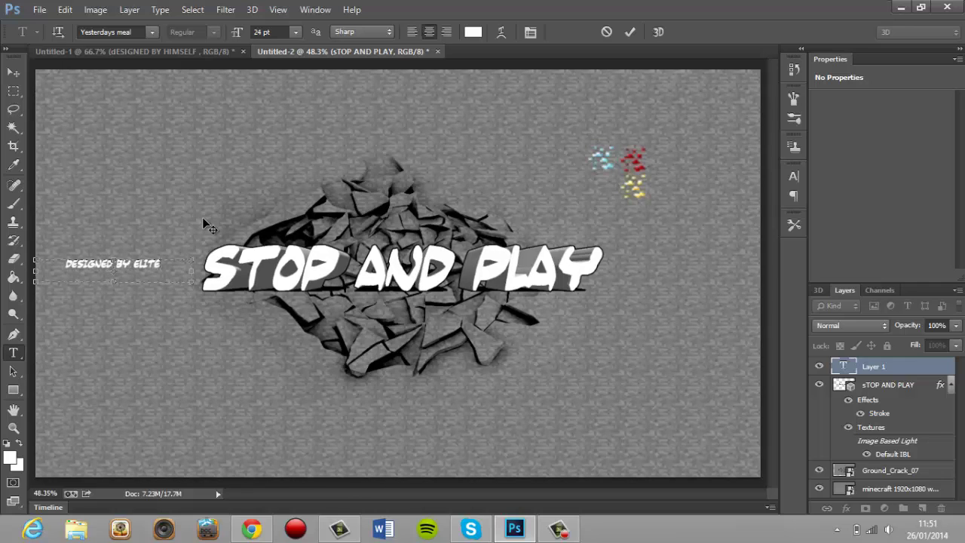
pyautogui.write('EAGLEGA')
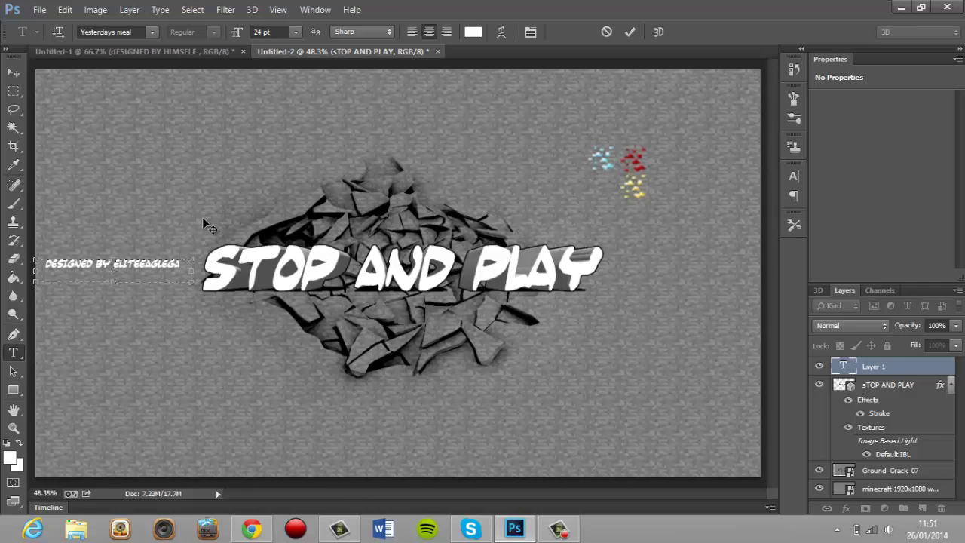
pyautogui.write('MER')
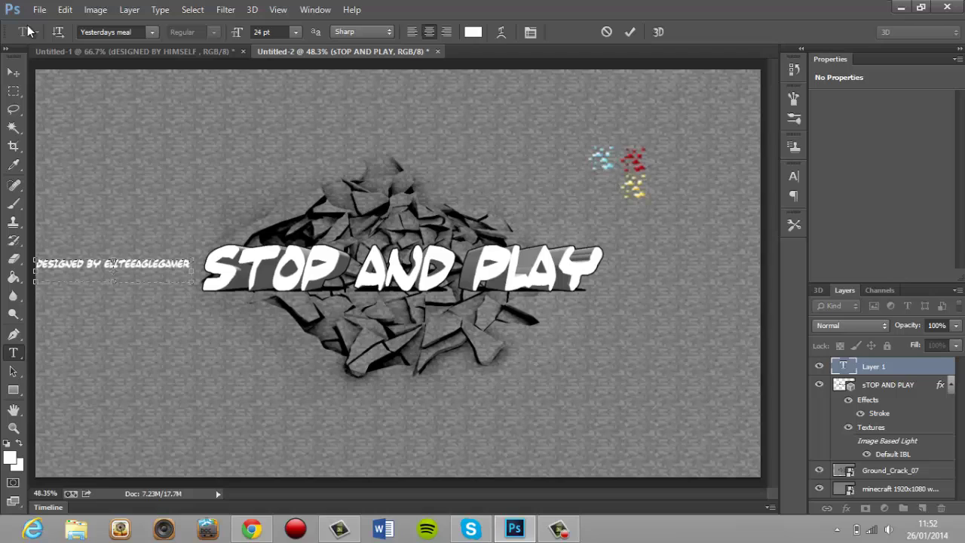
pyautogui.click(13, 72)
# - Nudge the credit text slightly right so it sits just before the title
pyautogui.click(125, 270)
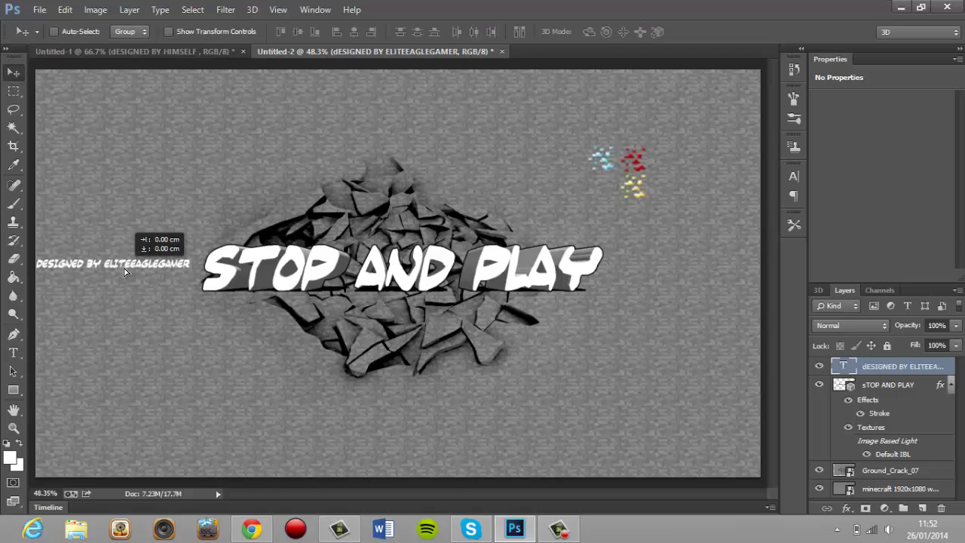
pyautogui.moveTo(125, 271); pyautogui.dragTo(137, 273)
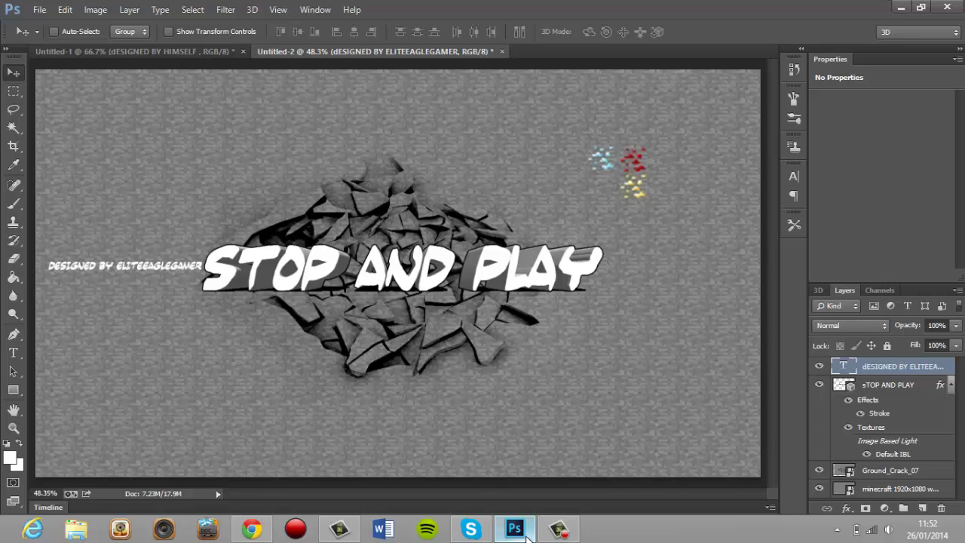
pyautogui.click(572, 530)
pyautogui.click(933, 423)
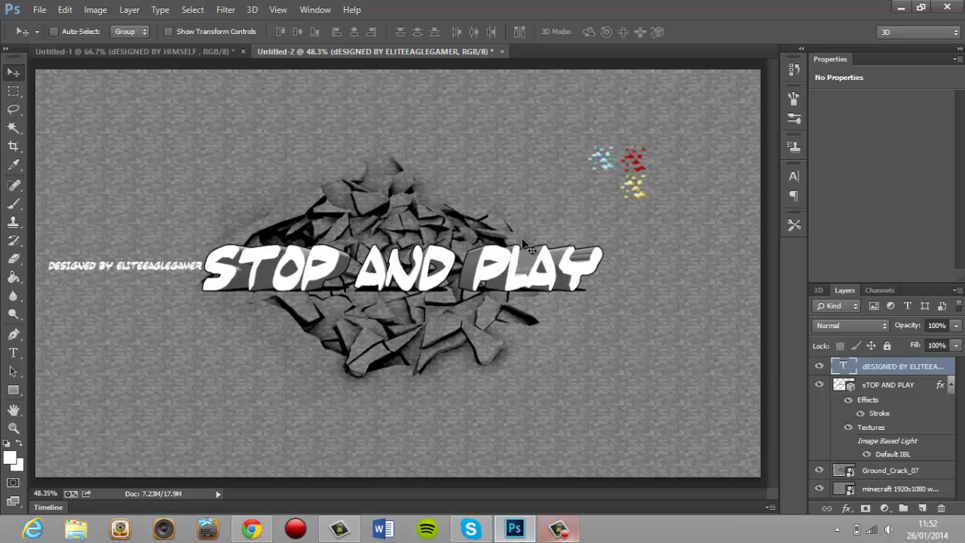
pyautogui.click(558, 529)
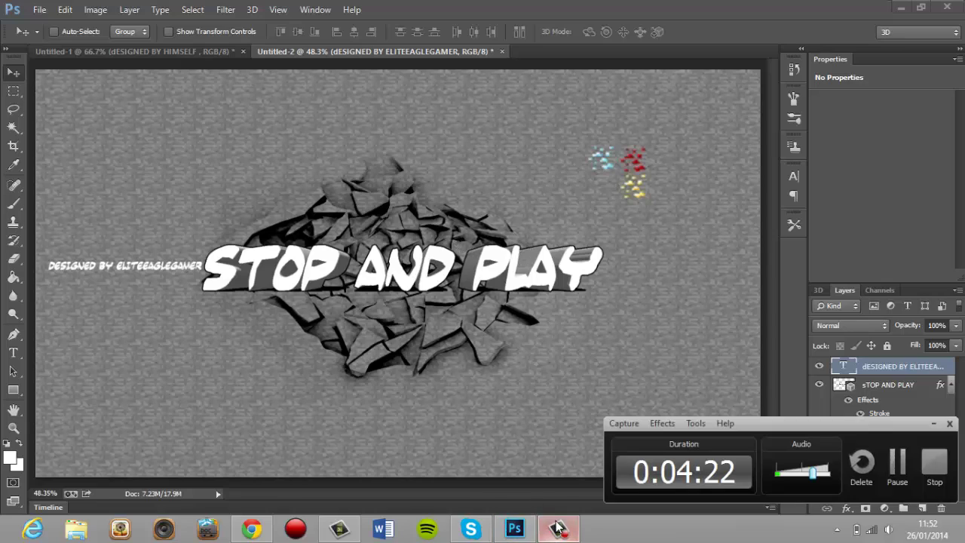